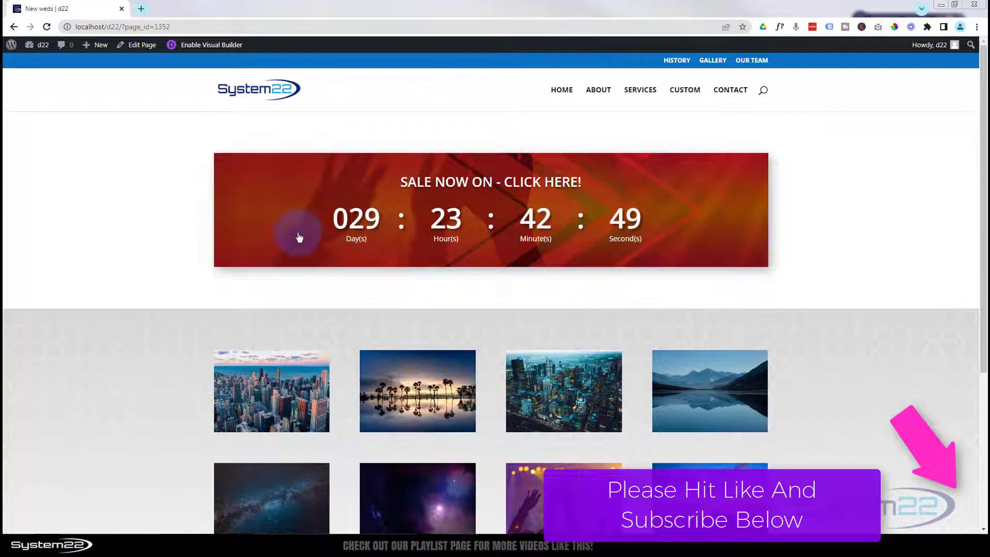
# Step: Delete the existing sale countdown from its row and insert a new Countdown Timer module in its place
pyautogui.click(292, 231)
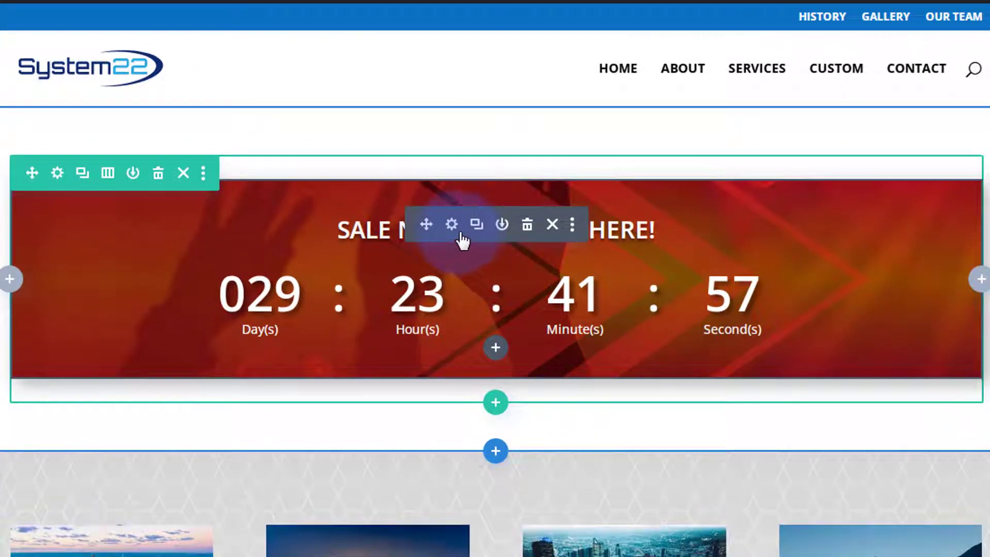
pyautogui.click(527, 226)
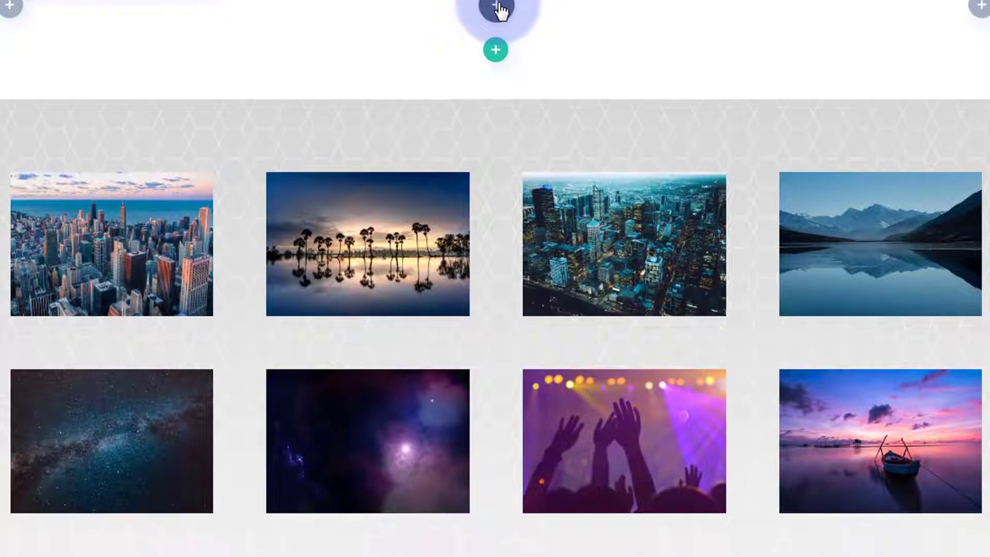
pyautogui.click(498, 203)
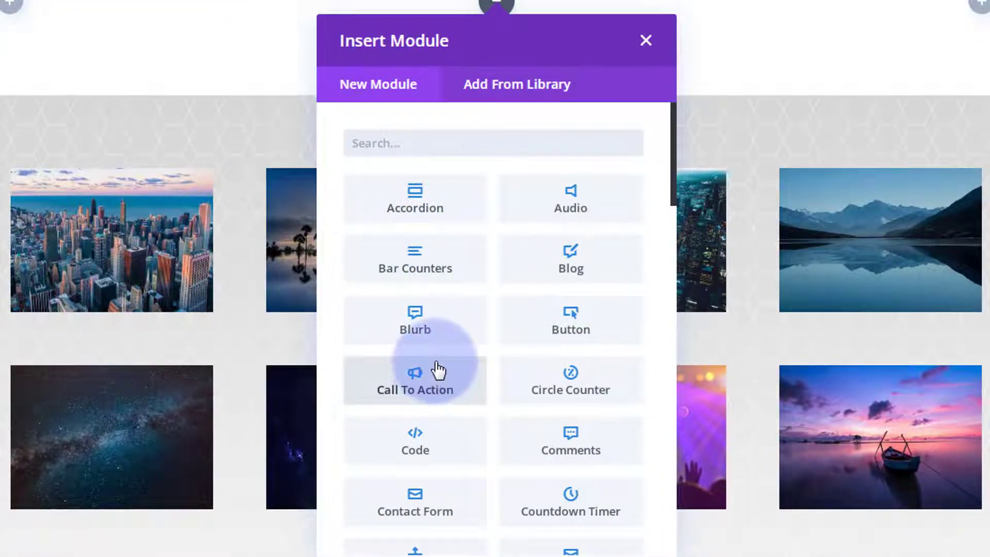
pyautogui.scroll(-4, 437, 368)
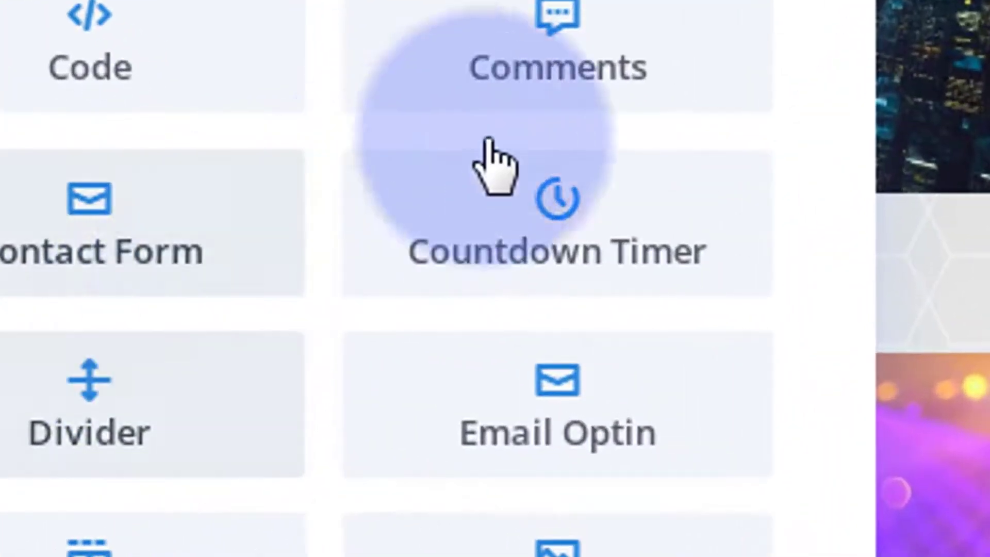
pyautogui.click(534, 254)
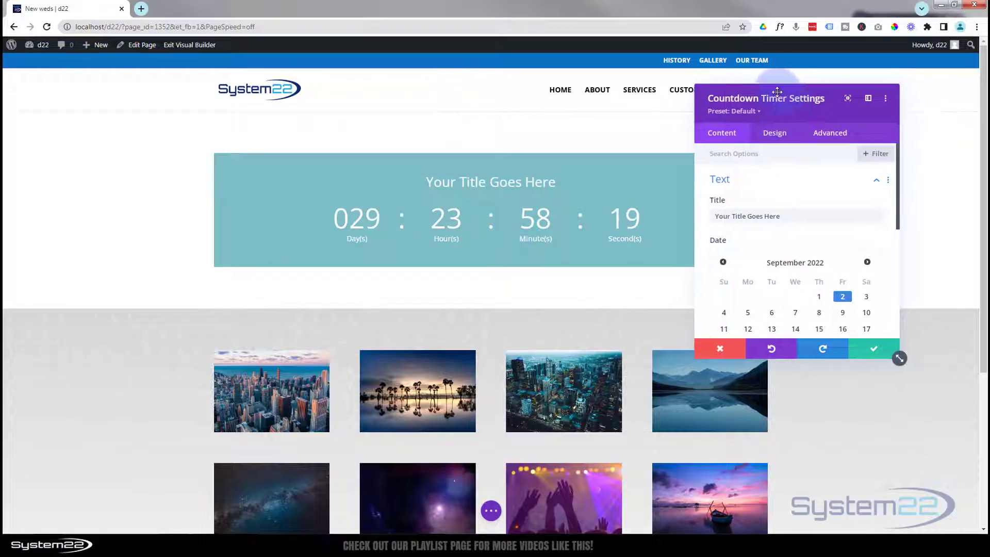
# Step: Replace the countdown timer's placeholder title with "Sale On Today - Clcik Here!"
pyautogui.moveTo(795, 90); pyautogui.dragTo(494, 202)
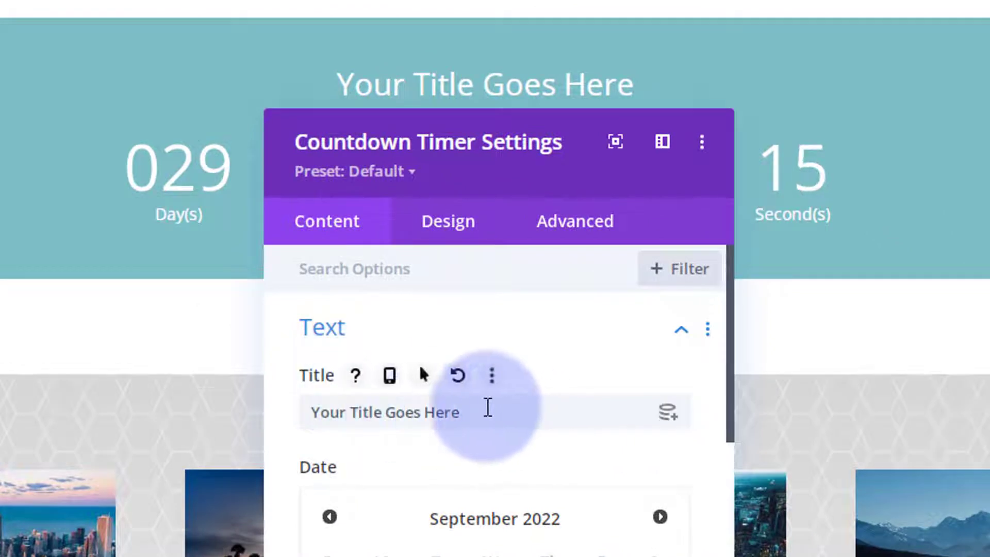
pyautogui.moveTo(487, 407); pyautogui.dragTo(237, 453)
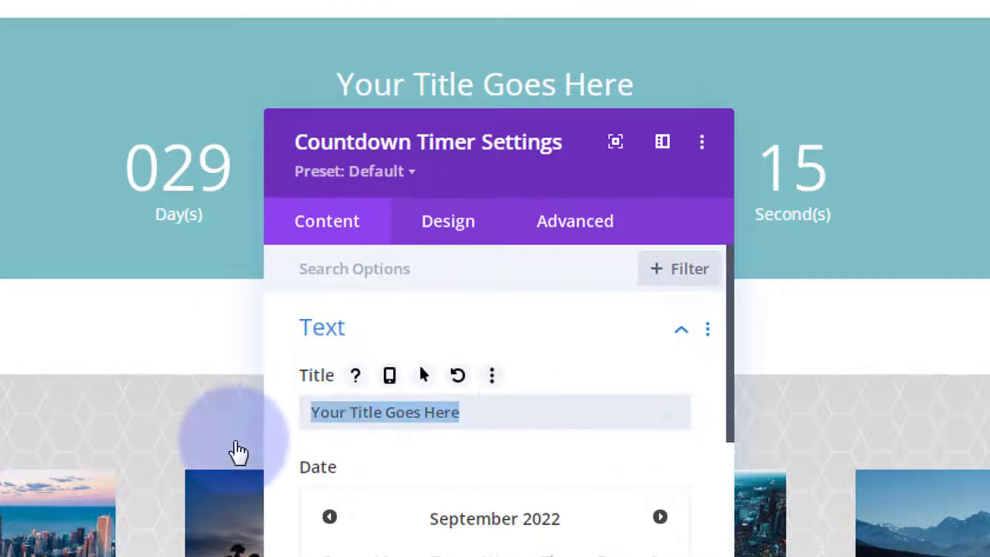
pyautogui.write('Sa')
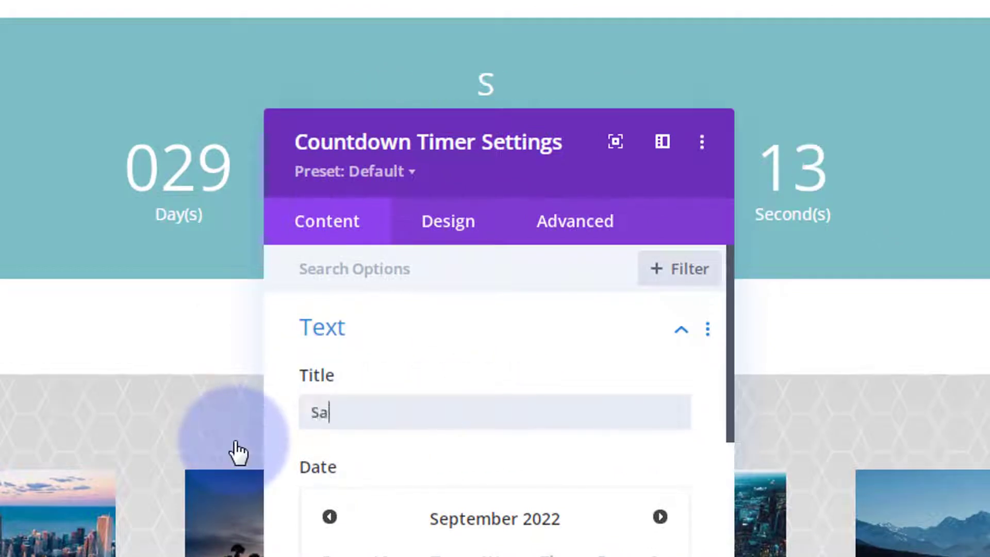
pyautogui.write('le On Today')
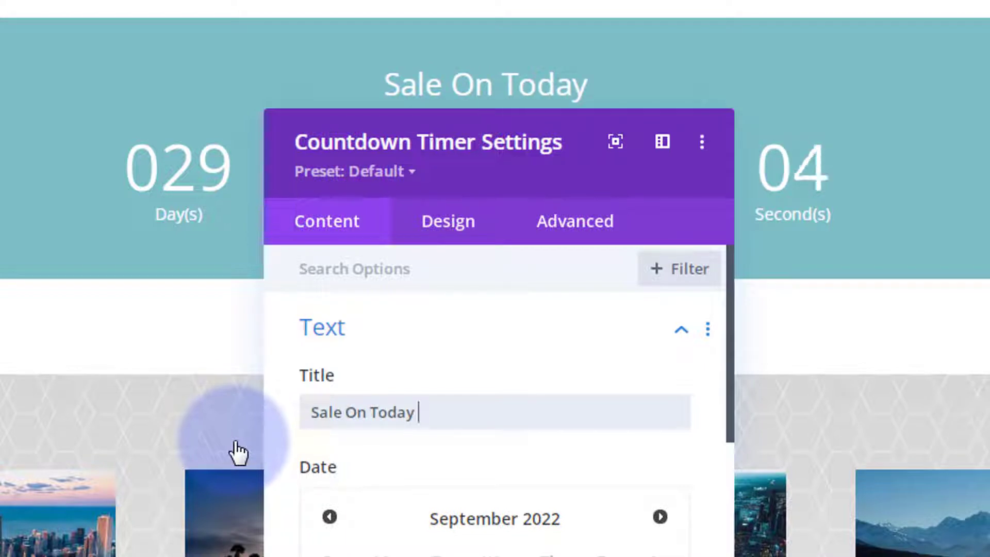
pyautogui.write(' - Clcik Here!')
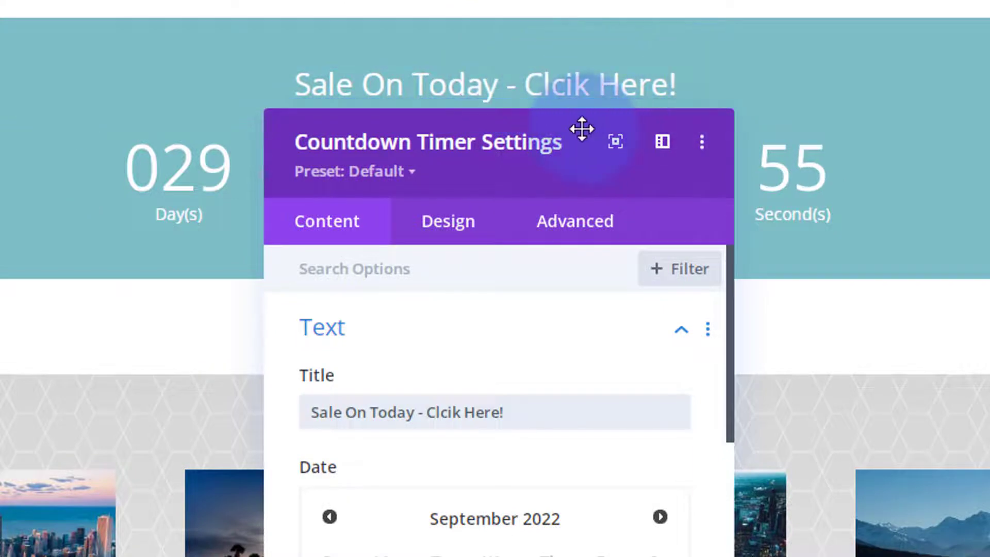
# Step: Set the countdown's target date to September 8, 2022 and its time to 09:30
pyautogui.moveTo(581, 129); pyautogui.dragTo(978, 117)
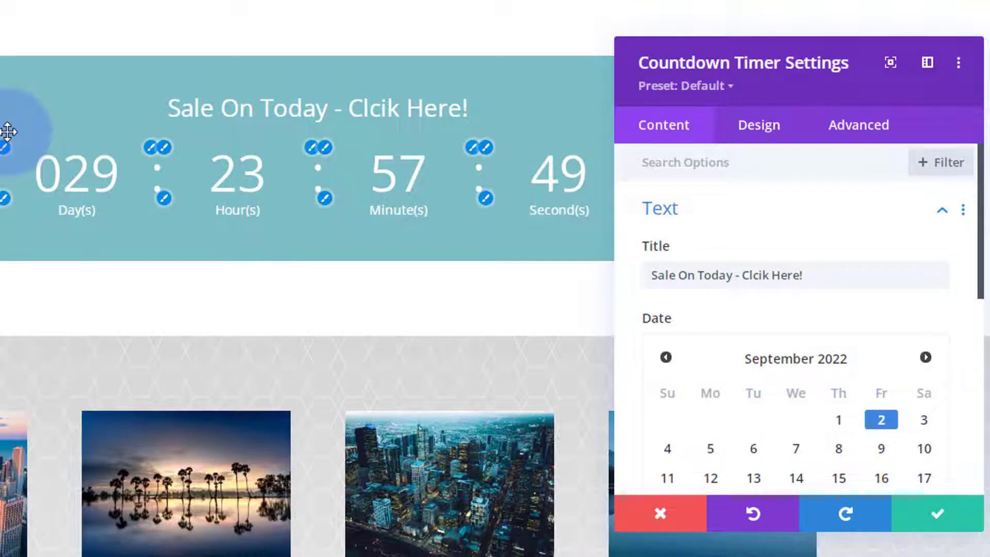
pyautogui.scroll(-2, 773, 237)
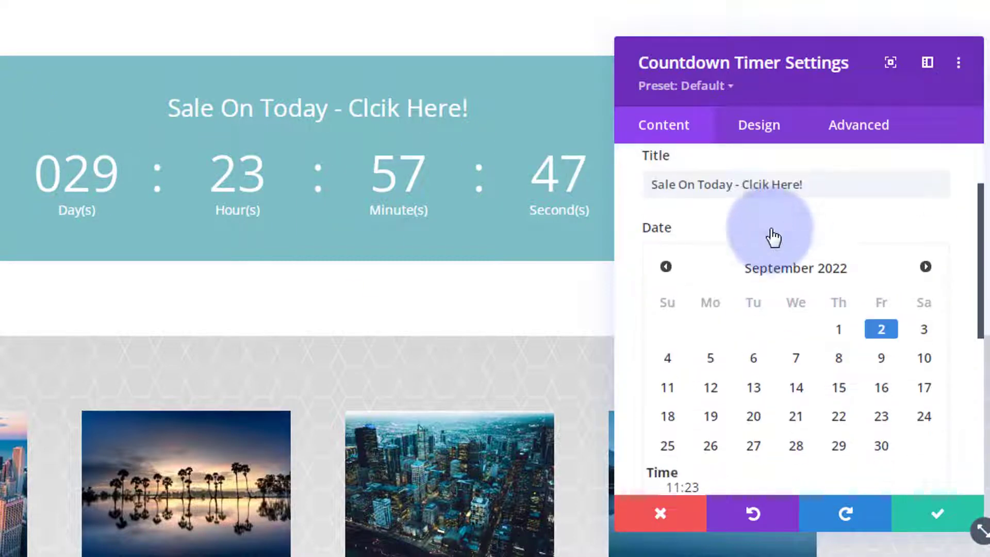
pyautogui.scroll(-2, 773, 237)
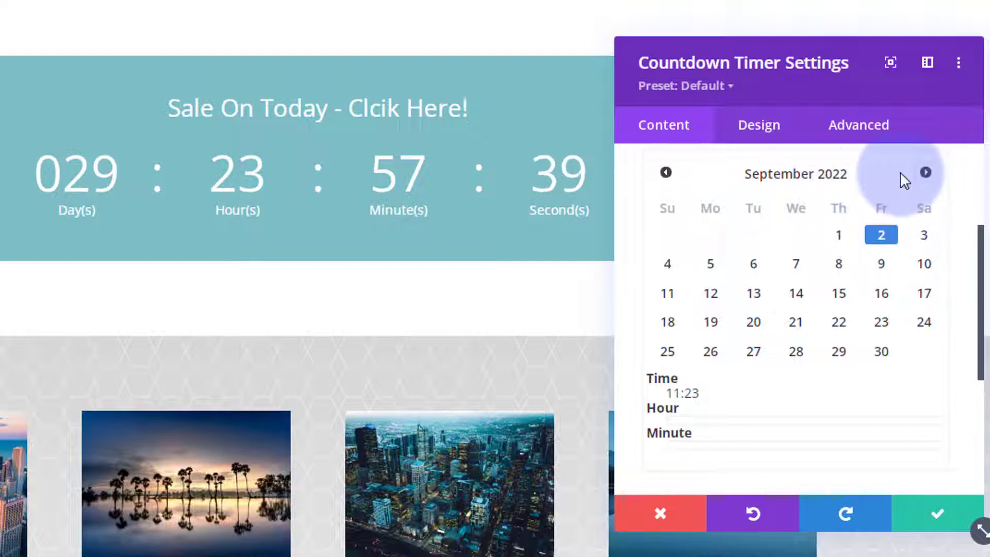
pyautogui.click(839, 265)
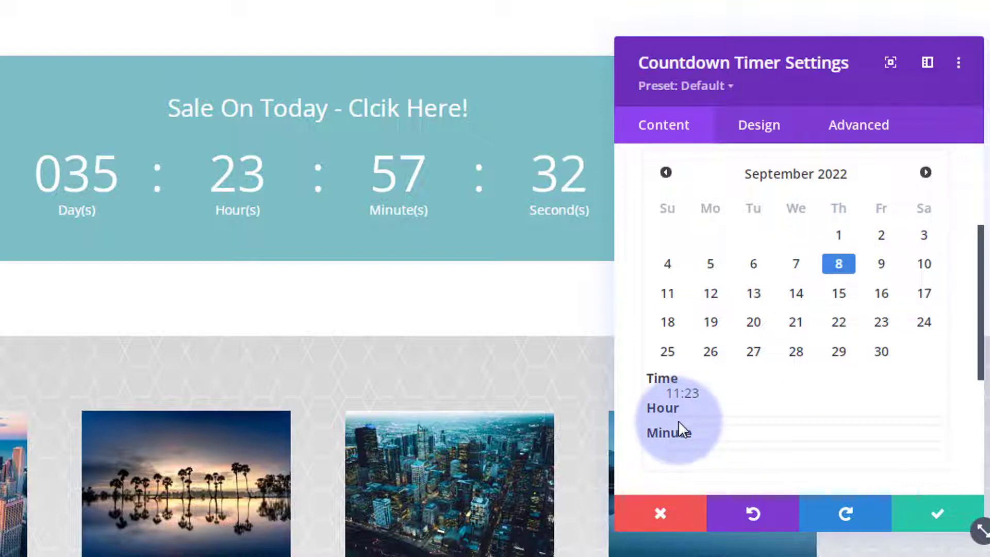
pyautogui.moveTo(678, 422); pyautogui.dragTo(777, 419)
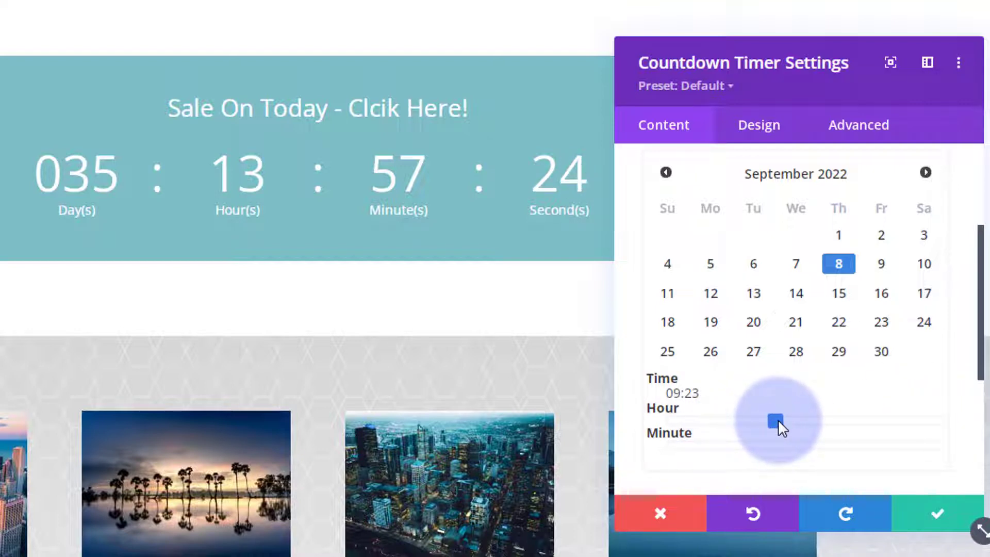
pyautogui.click(680, 444)
pyautogui.moveTo(673, 443); pyautogui.dragTo(802, 444)
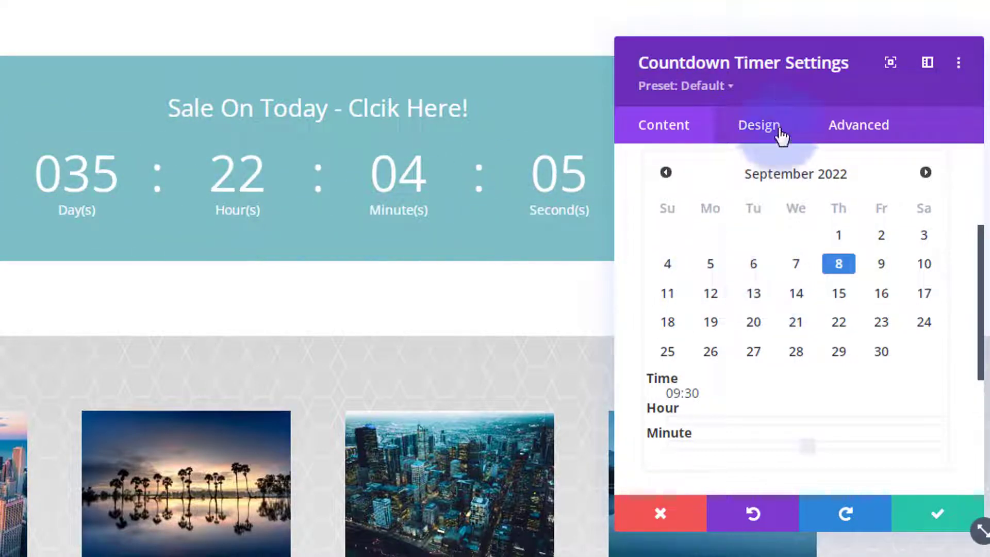
# Step: Set the module link URL to "#" and keep the link target as In The Same Window
pyautogui.moveTo(780, 91); pyautogui.dragTo(842, 42)
pyautogui.scroll(-5, 823, 235)
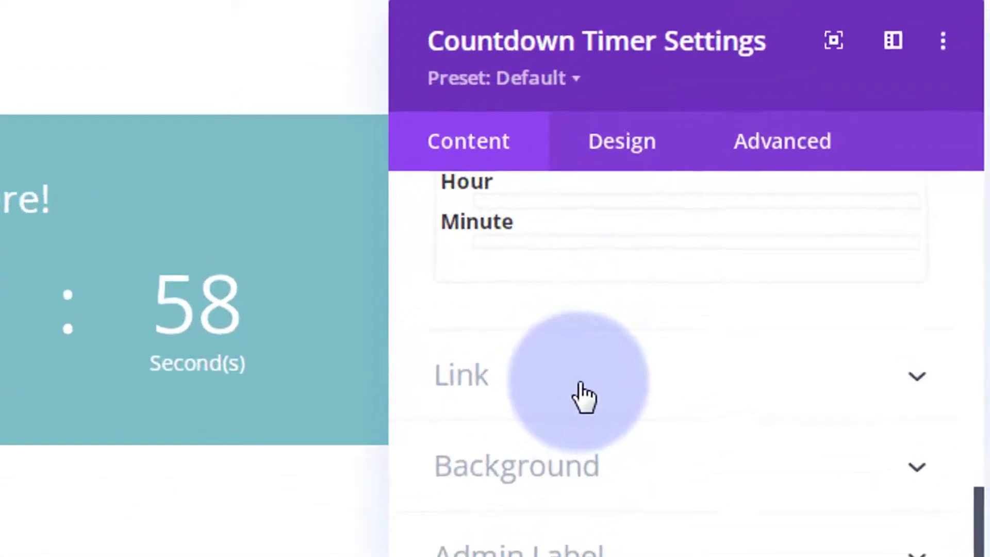
pyautogui.click(796, 220)
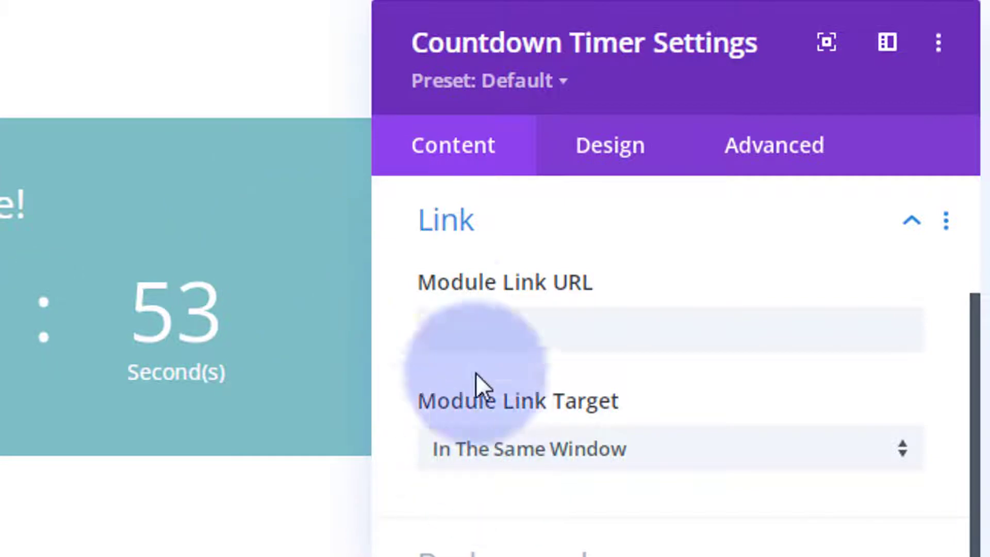
pyautogui.click(454, 330)
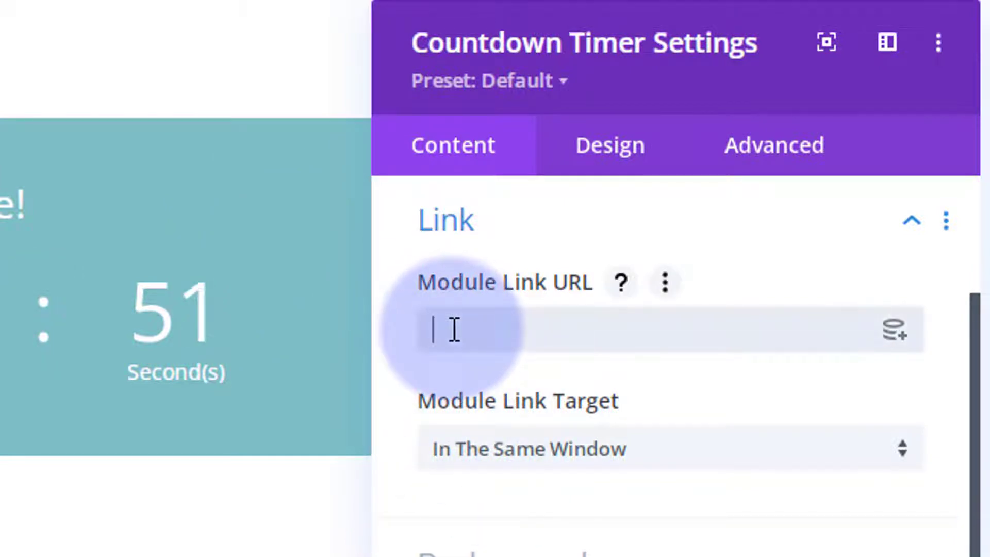
pyautogui.write('#')
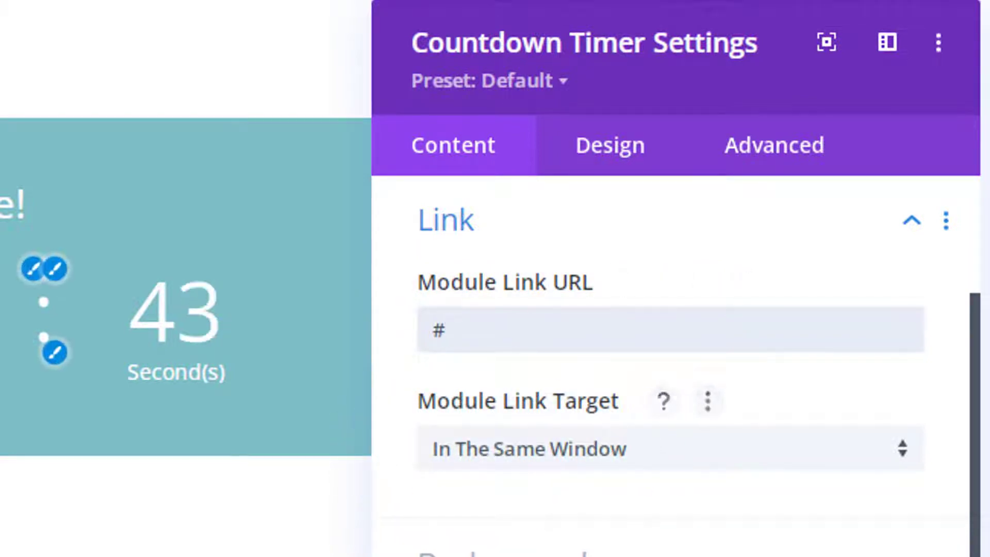
pyautogui.click(674, 462)
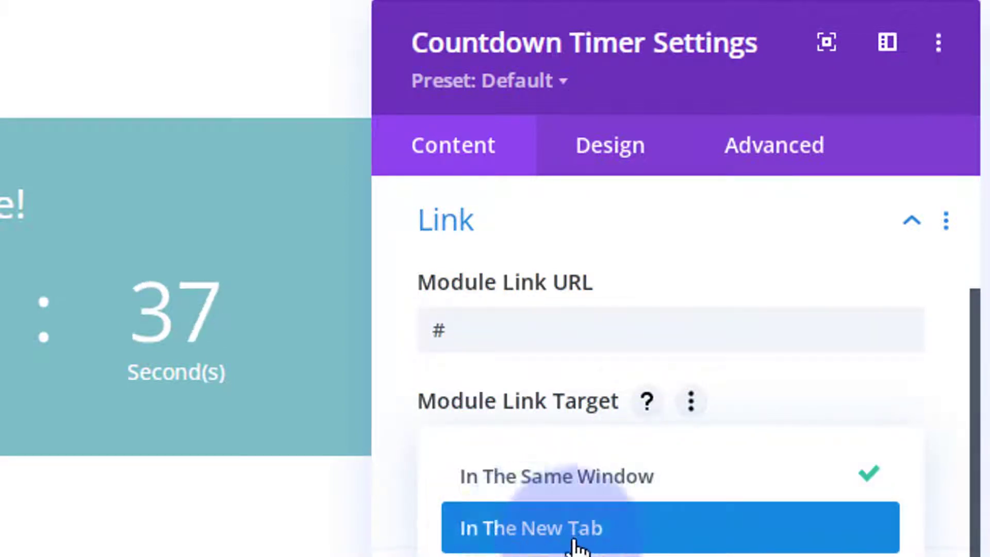
pyautogui.click(401, 445)
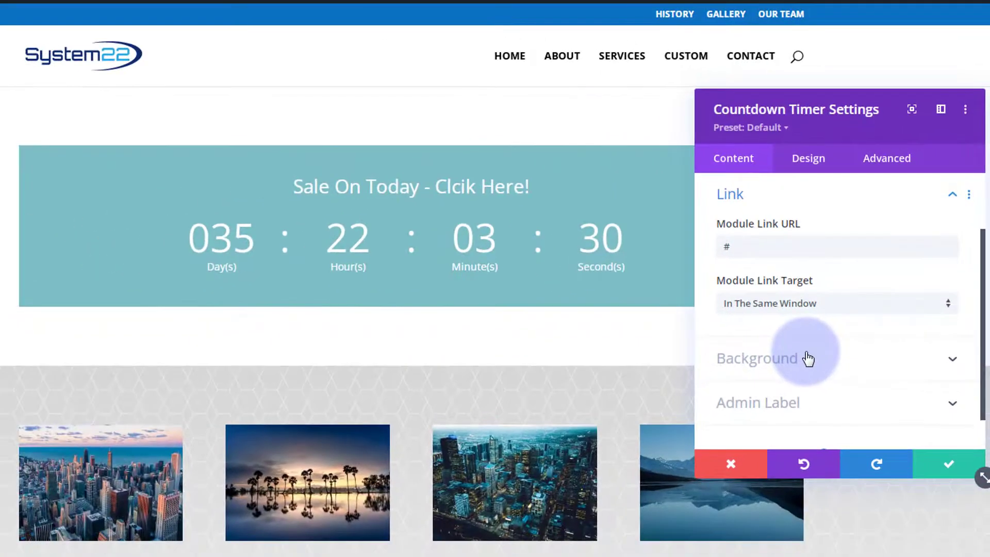
# Step: Add a background gradient to the countdown timer module
pyautogui.click(808, 358)
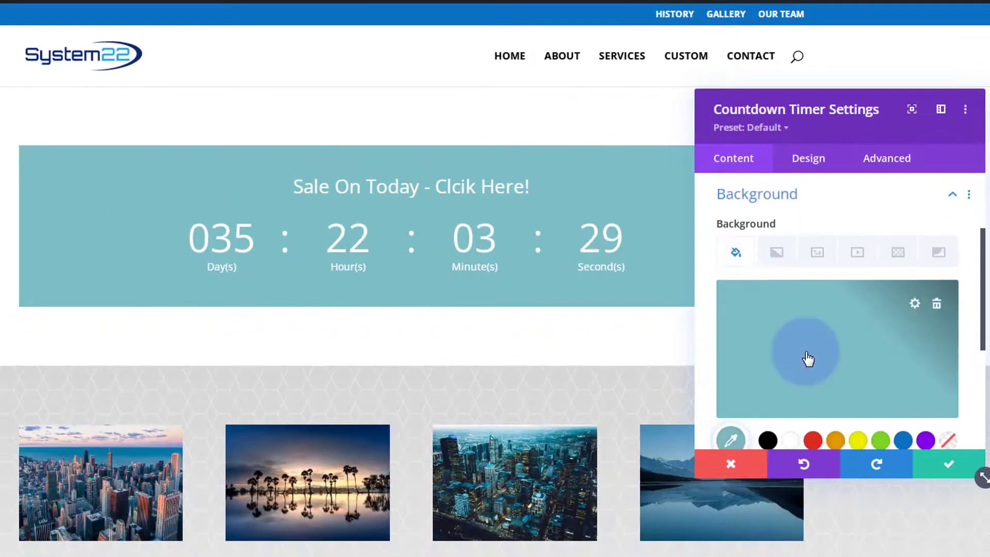
pyautogui.scroll(-2, 814, 296)
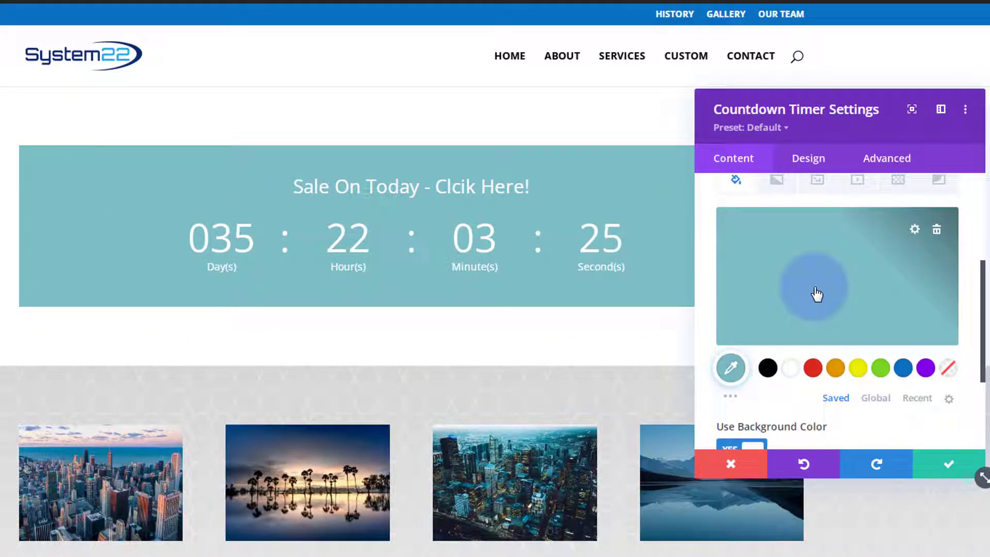
pyautogui.scroll(2, 817, 294)
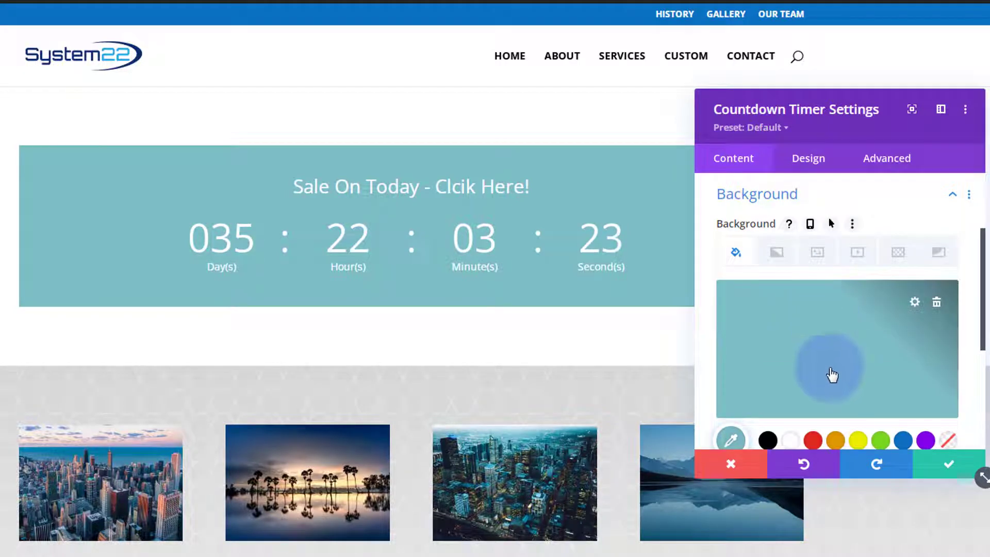
pyautogui.click(777, 255)
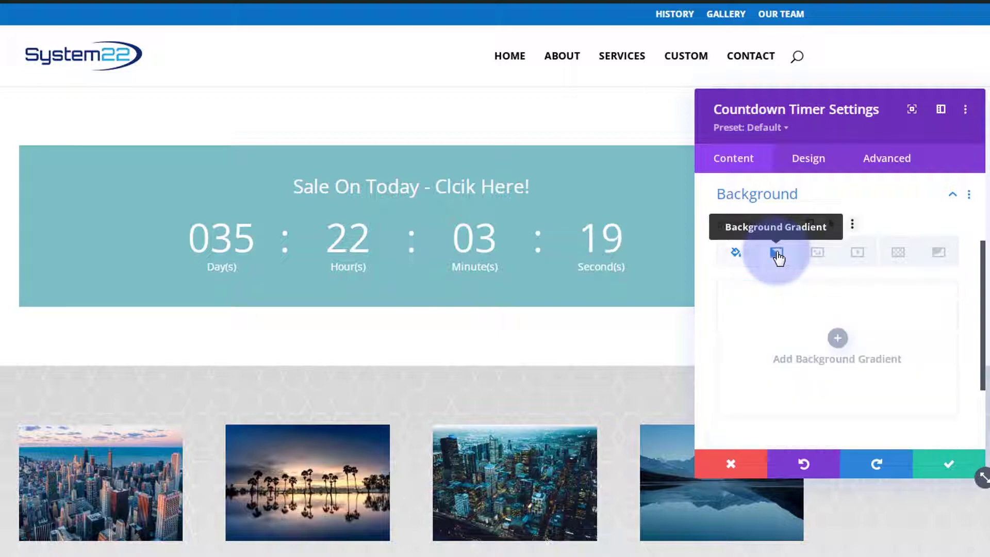
pyautogui.click(838, 339)
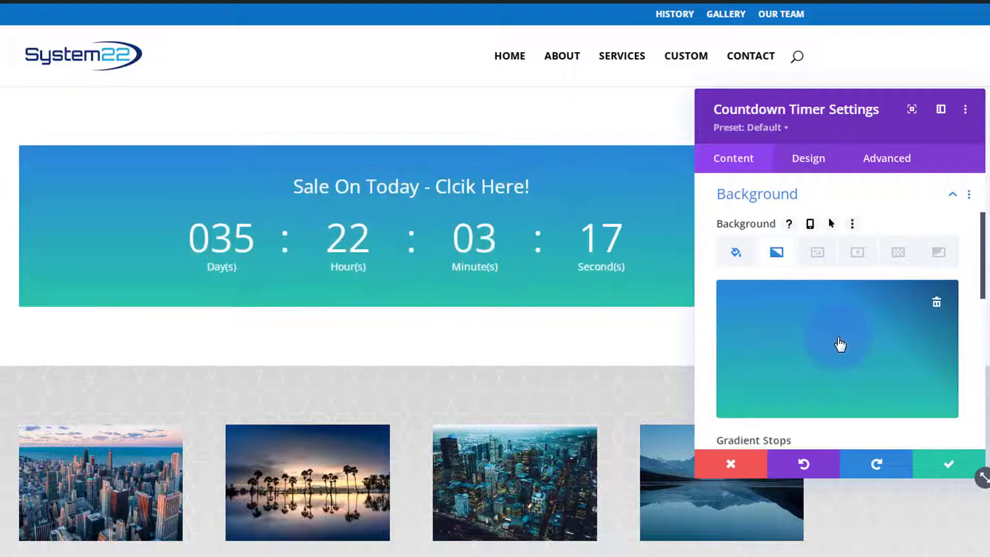
# Step: Set both the start and end stops of the background gradient to red, #e02b20
pyautogui.scroll(-3, 839, 343)
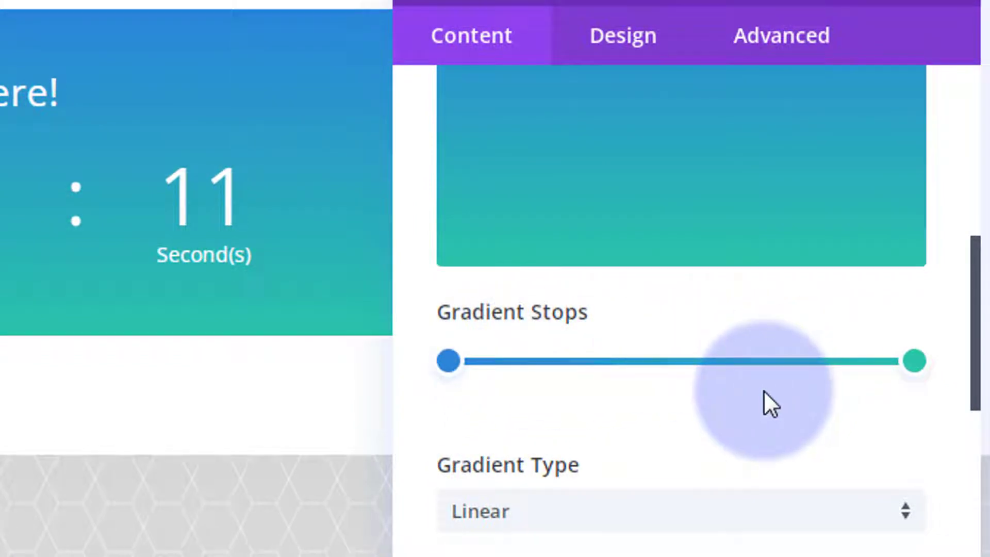
pyautogui.click(444, 359)
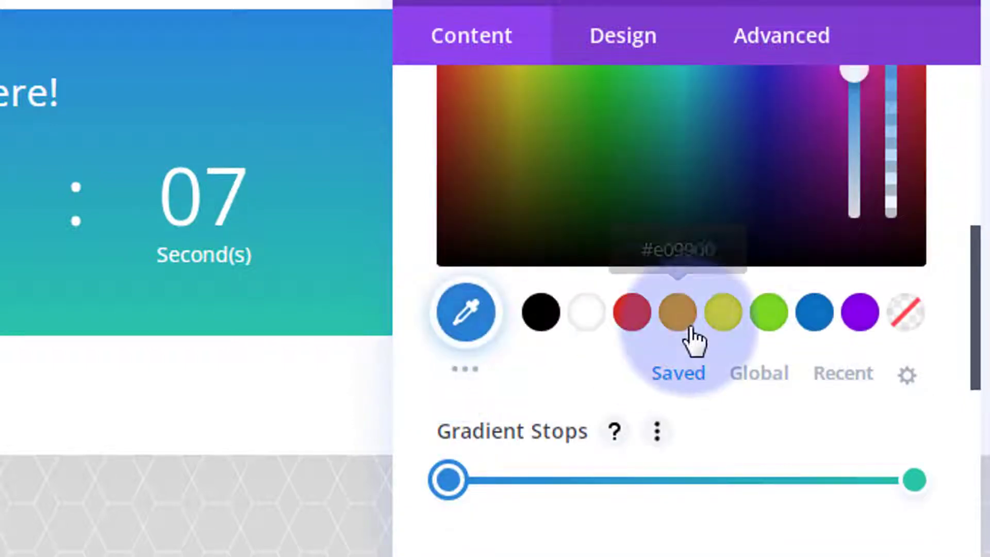
pyautogui.click(634, 317)
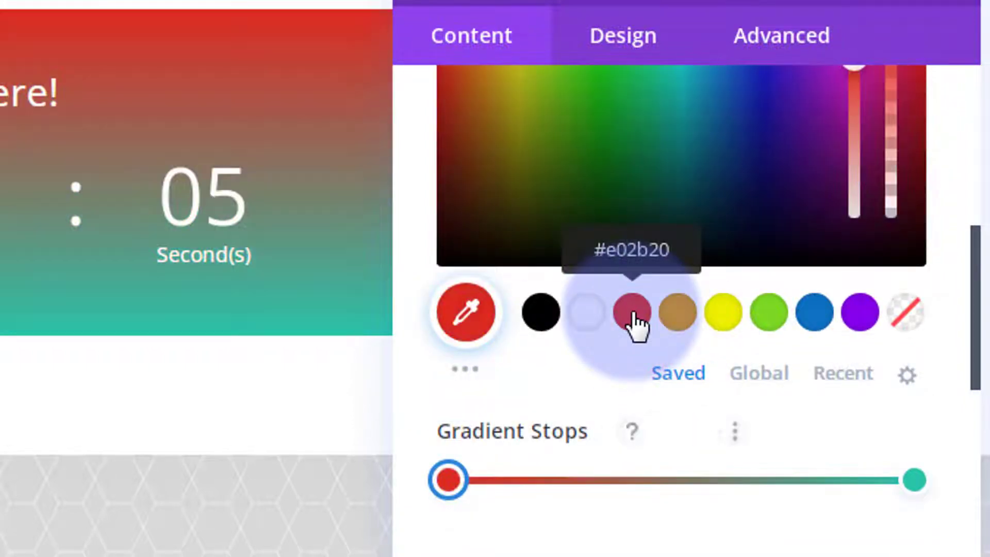
pyautogui.click(915, 478)
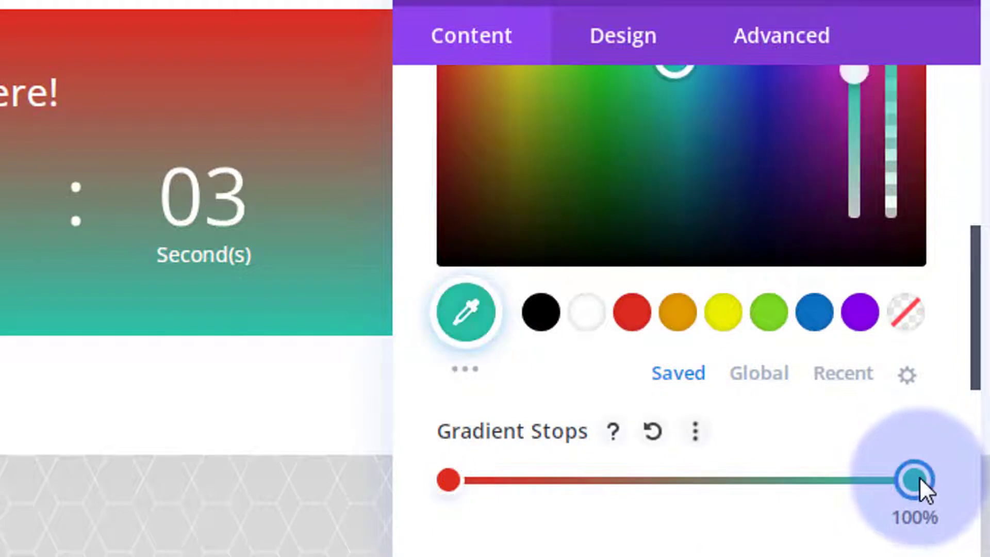
pyautogui.click(634, 312)
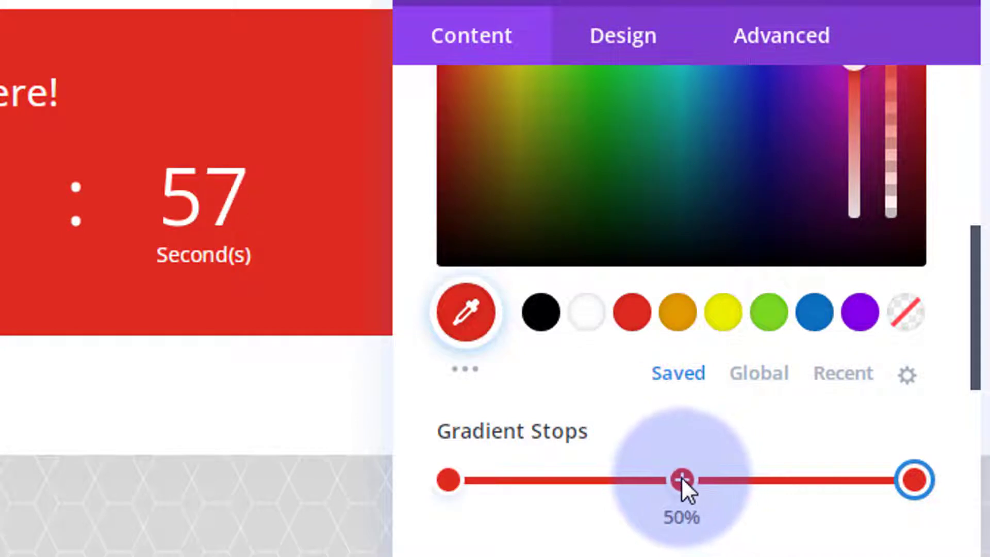
# Step: Add a gradient stop at 50% between the two red ones and colour it yellow
pyautogui.click(681, 480)
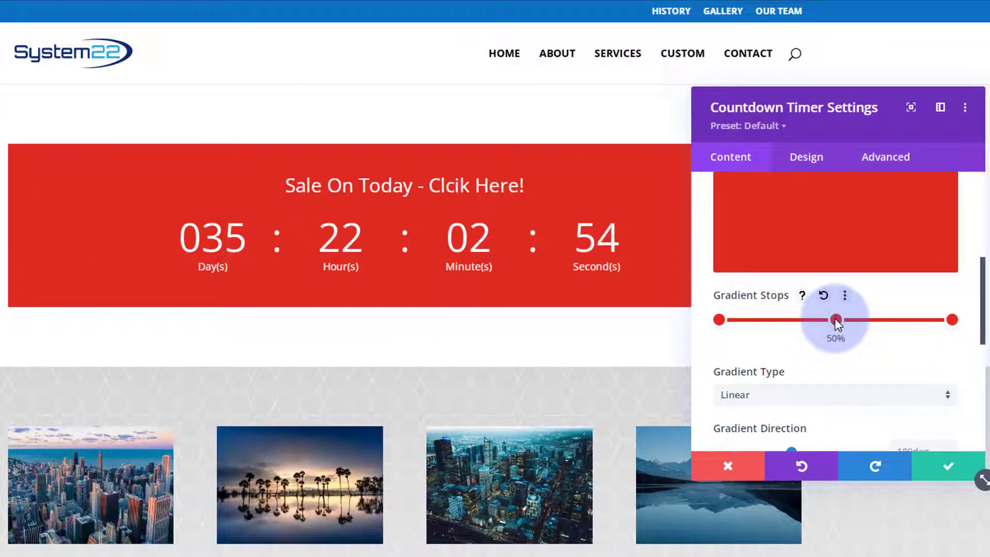
pyautogui.click(835, 319)
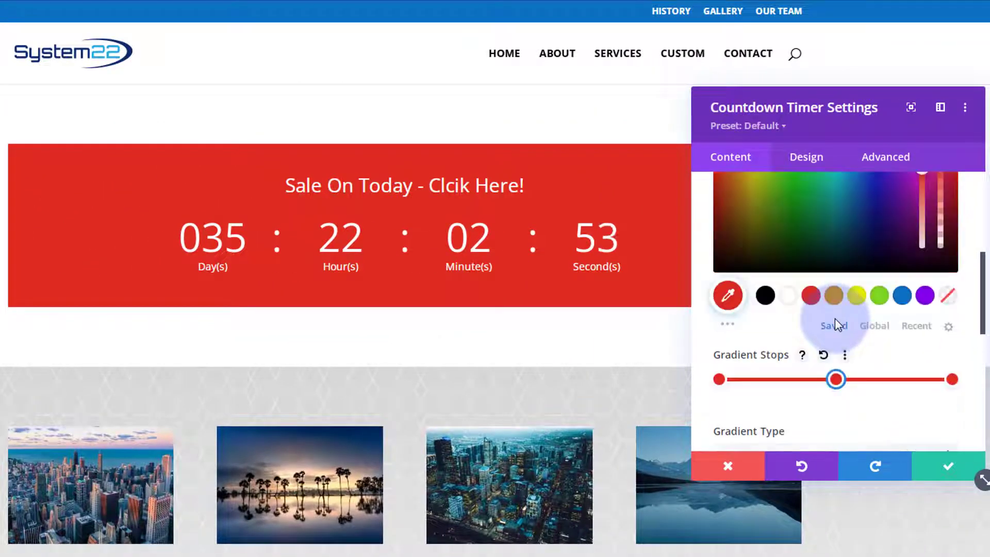
pyautogui.click(857, 295)
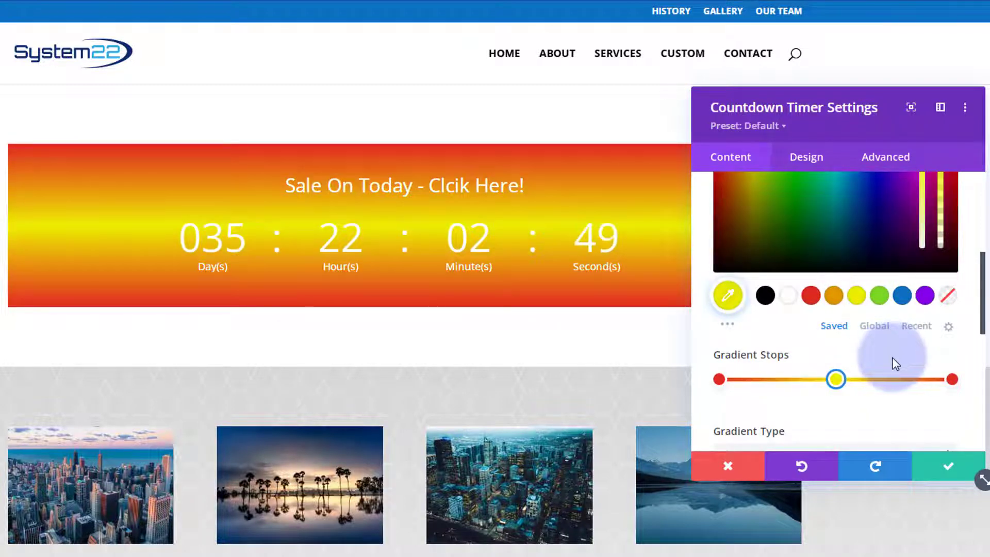
# Step: Add a background mask to the countdown timer and set its style to Chevrons
pyautogui.scroll(1, 882, 429)
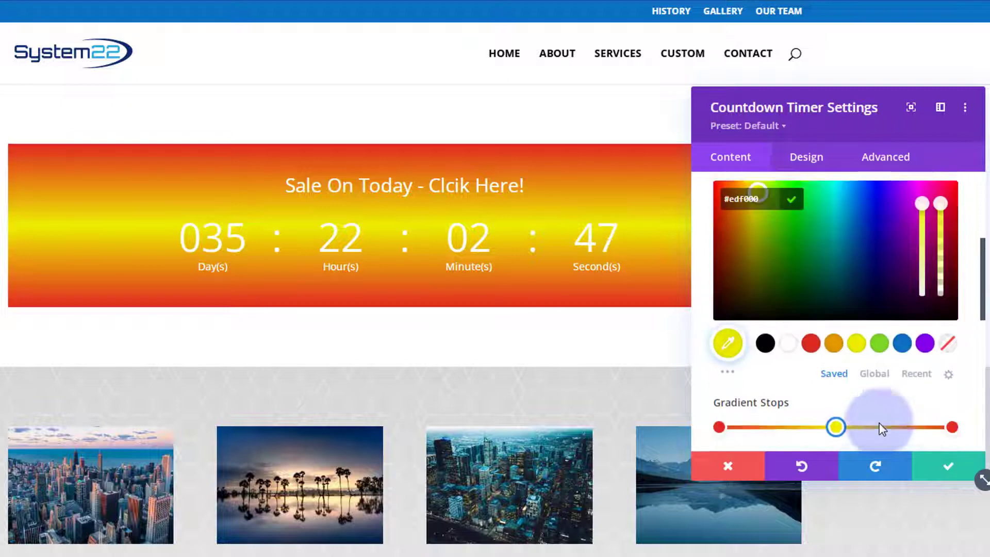
pyautogui.scroll(1, 883, 428)
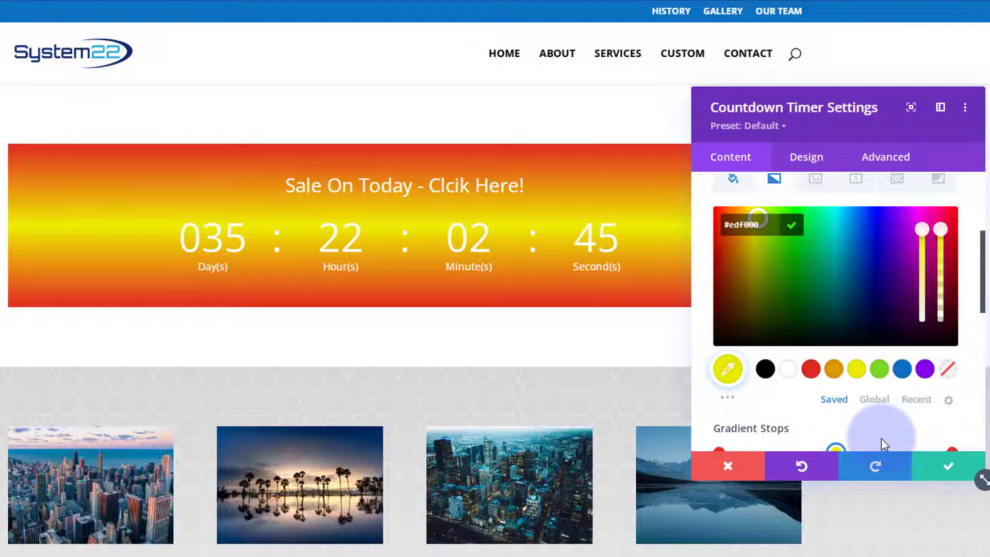
pyautogui.scroll(2, 880, 439)
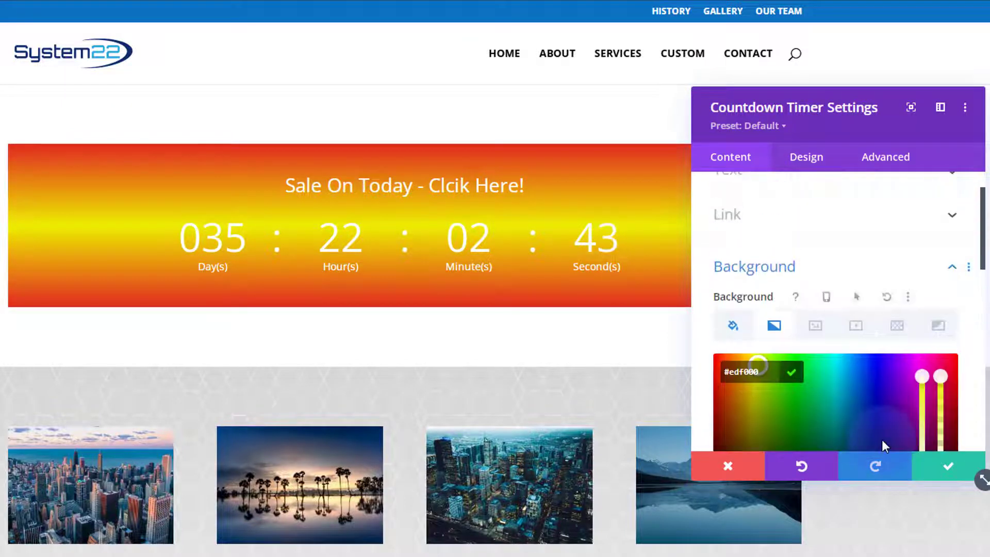
pyautogui.scroll(-1, 883, 439)
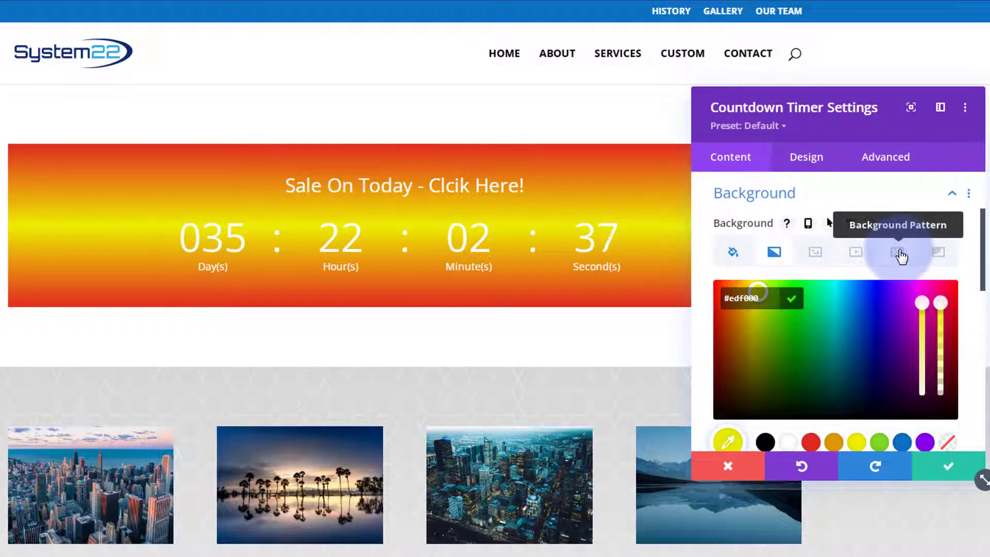
pyautogui.click(938, 254)
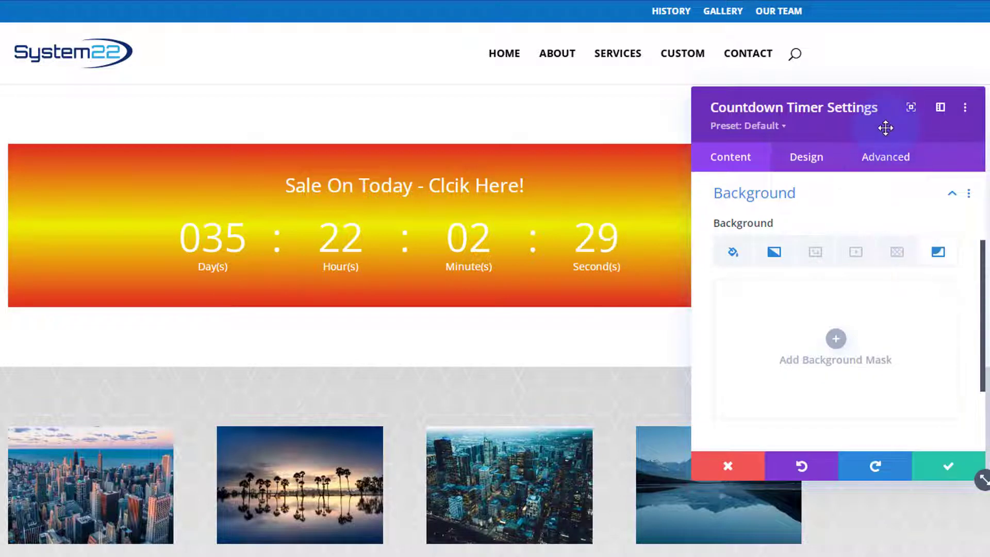
pyautogui.moveTo(885, 128); pyautogui.dragTo(548, 208)
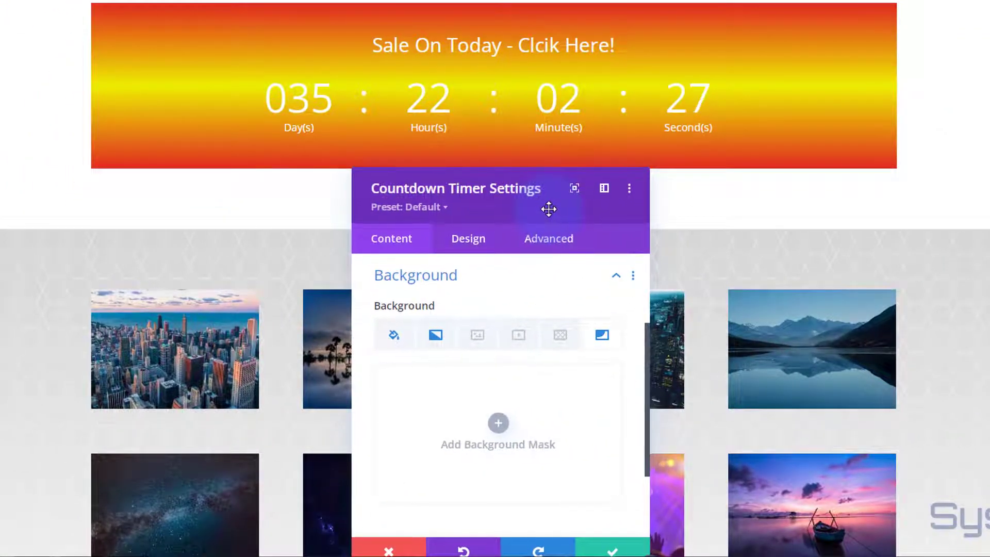
pyautogui.click(499, 424)
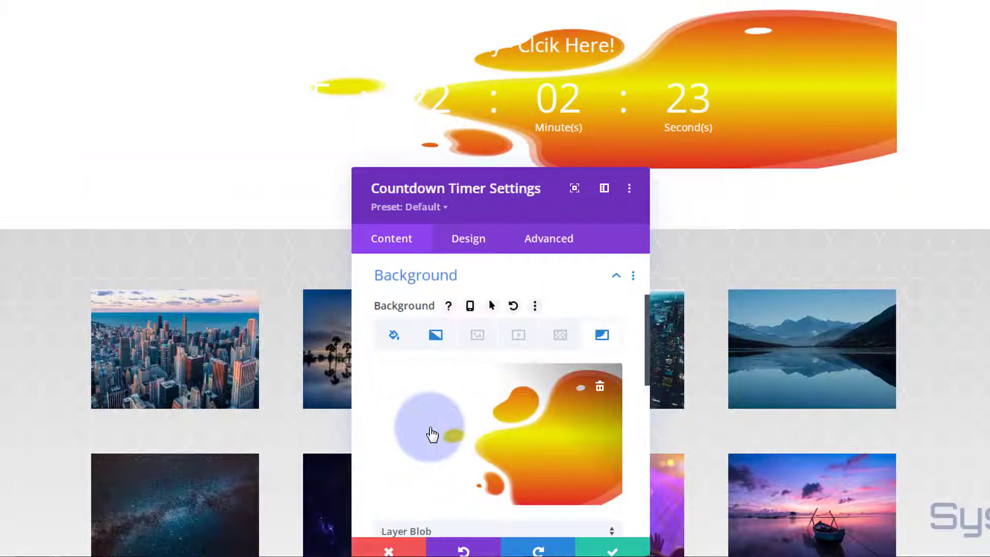
pyautogui.click(457, 406)
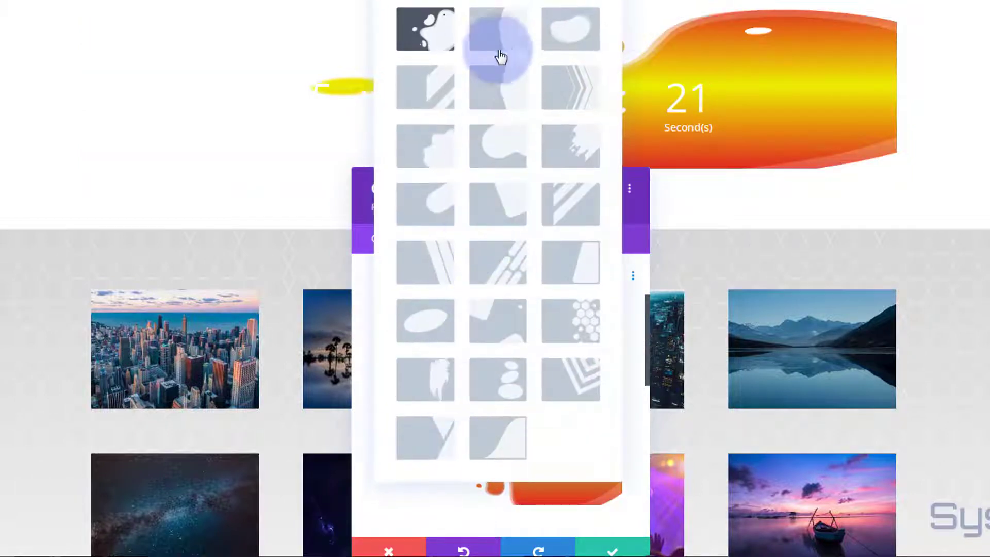
pyautogui.click(572, 101)
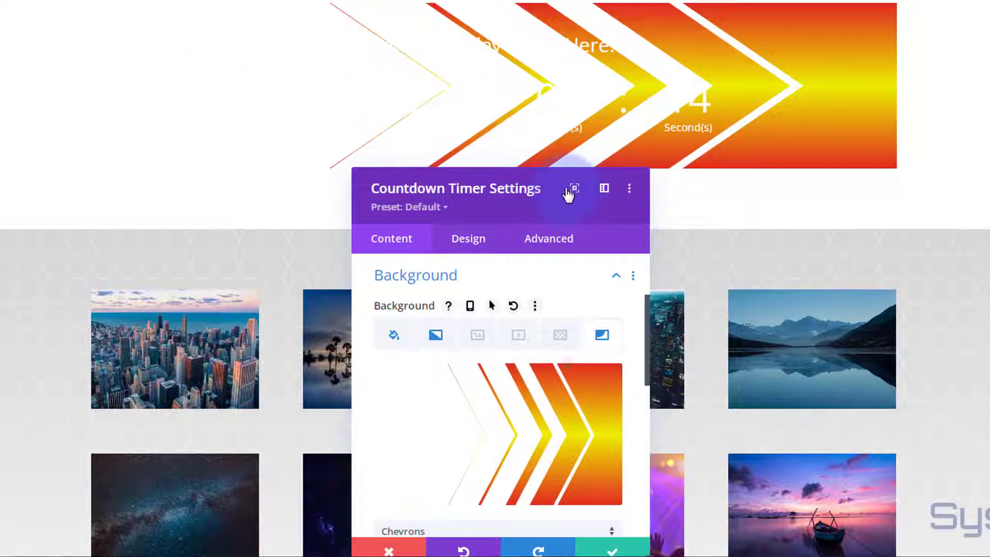
# Step: Set the Chevrons mask colour to red, #e02b20
pyautogui.moveTo(558, 186); pyautogui.dragTo(958, 57)
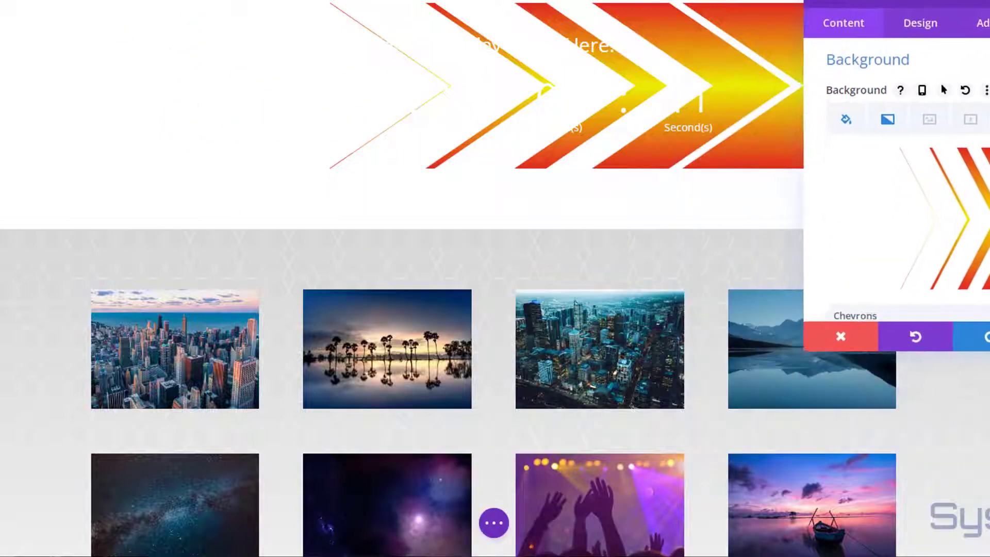
pyautogui.scroll(-3, 812, 263)
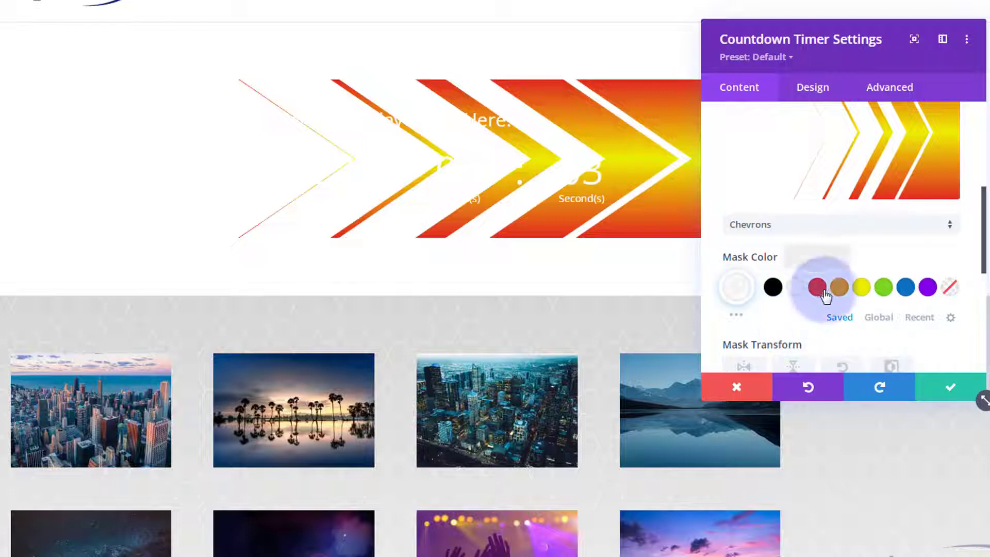
pyautogui.click(817, 287)
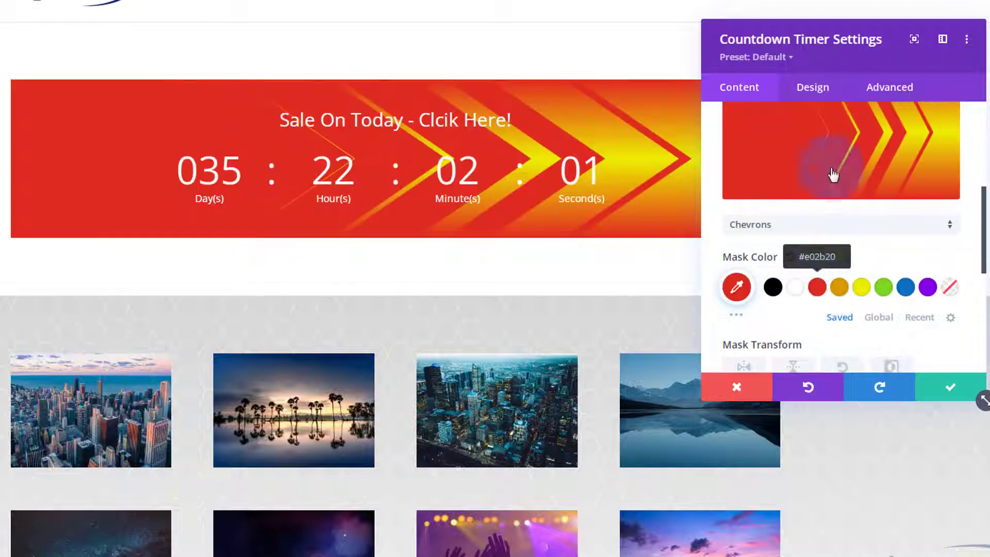
# Step: Add the purple concert crowd photo f.jpg from the media library as the timer's background image
pyautogui.moveTo(824, 59); pyautogui.dragTo(360, 293)
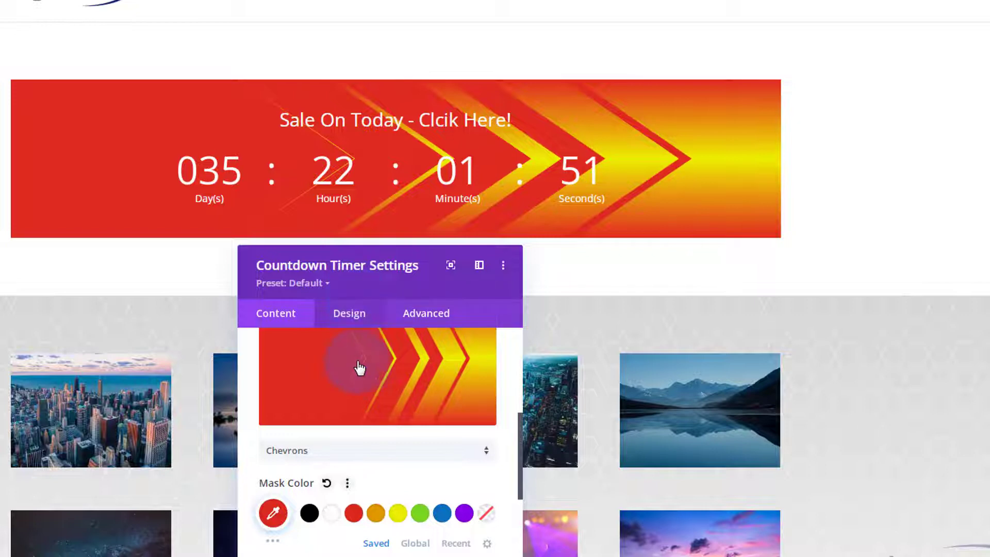
pyautogui.scroll(2, 361, 369)
pyautogui.scroll(2, 362, 371)
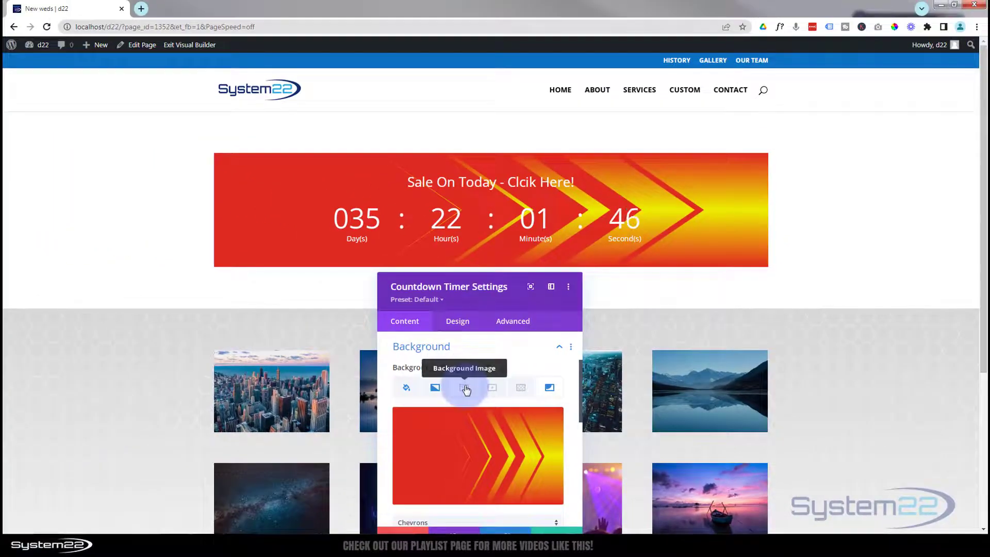
pyautogui.click(465, 389)
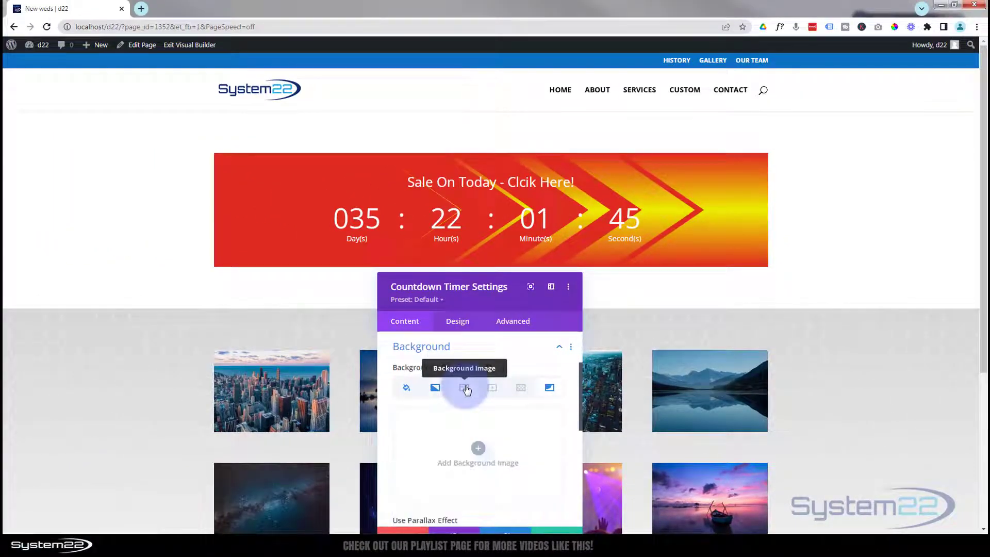
pyautogui.click(481, 448)
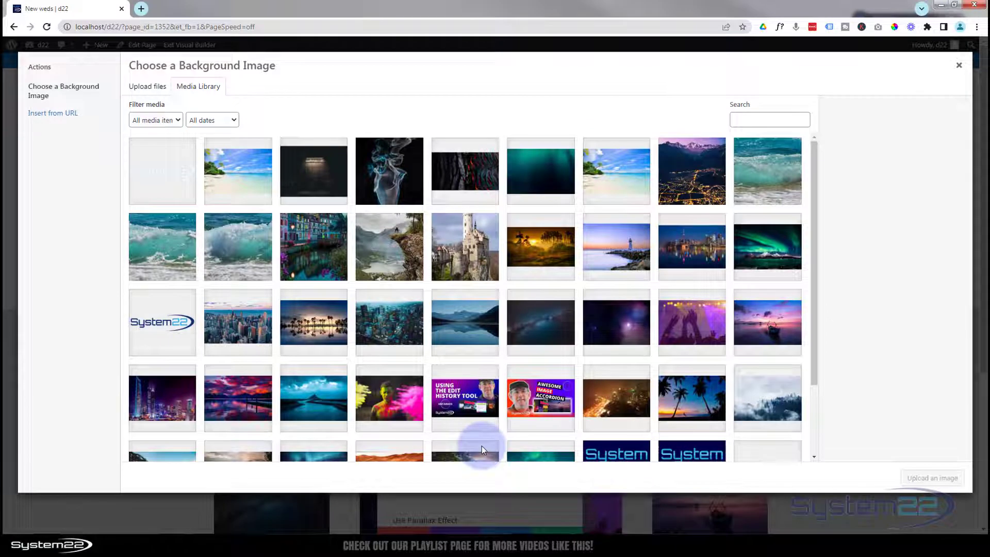
pyautogui.click(696, 330)
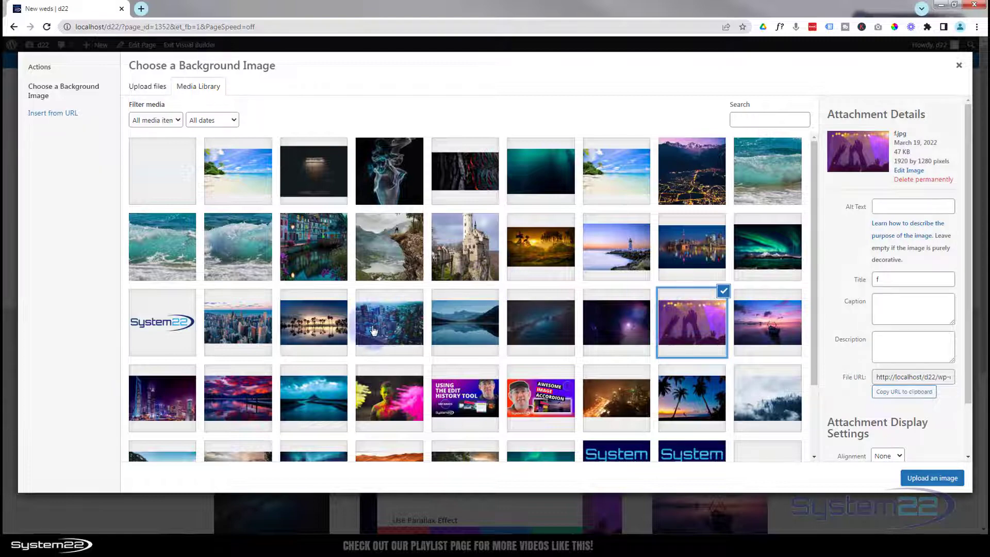
pyautogui.click(933, 478)
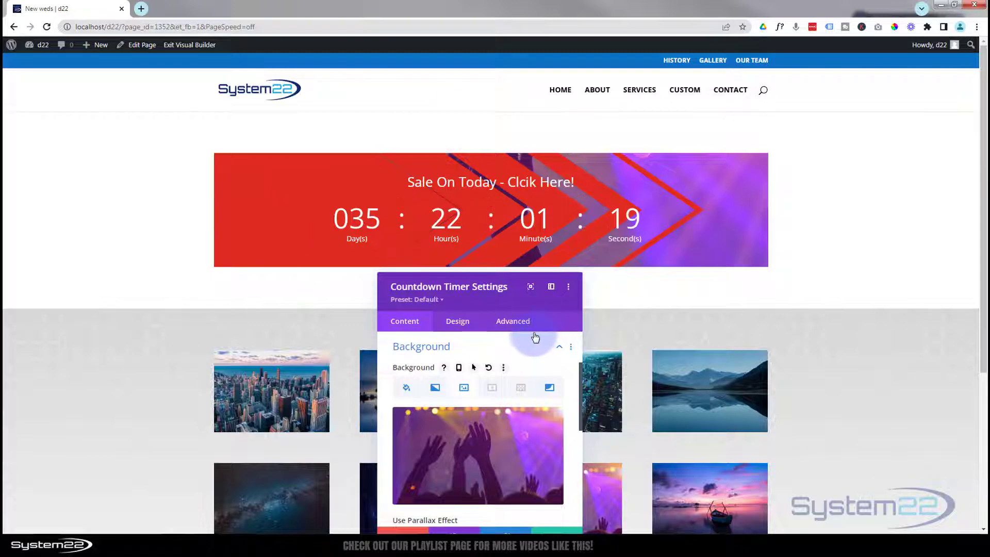
# Step: Set the background image blend to Multiply so the photo mixes with the gradient
pyautogui.moveTo(510, 298); pyautogui.dragTo(352, 133)
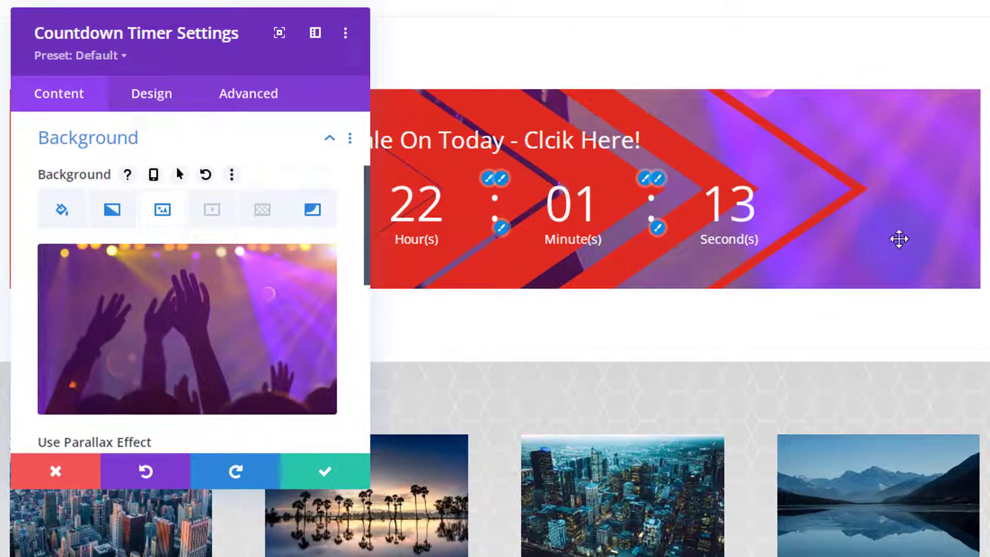
pyautogui.moveTo(249, 294)
pyautogui.scroll(-5, 248, 294)
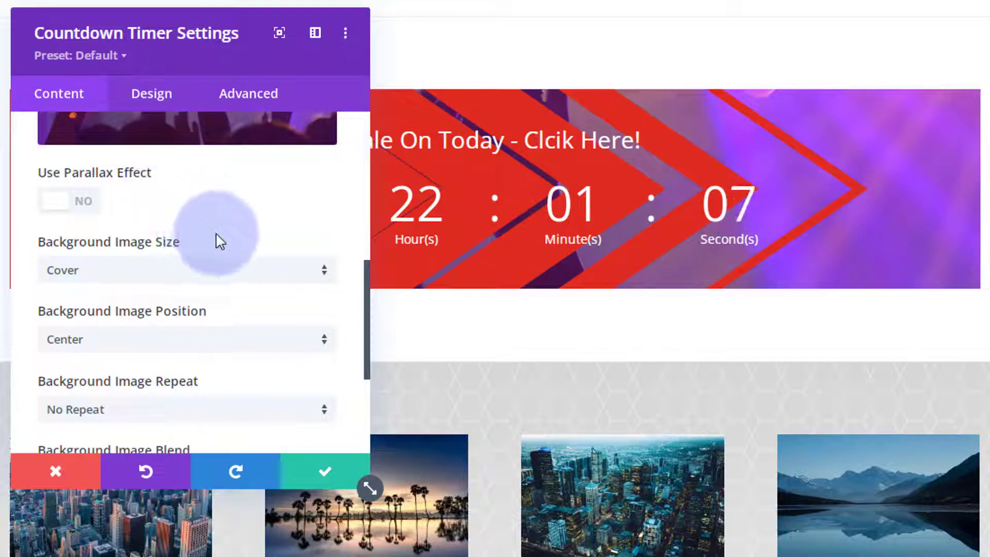
pyautogui.scroll(-2, 215, 241)
pyautogui.scroll(-2, 216, 236)
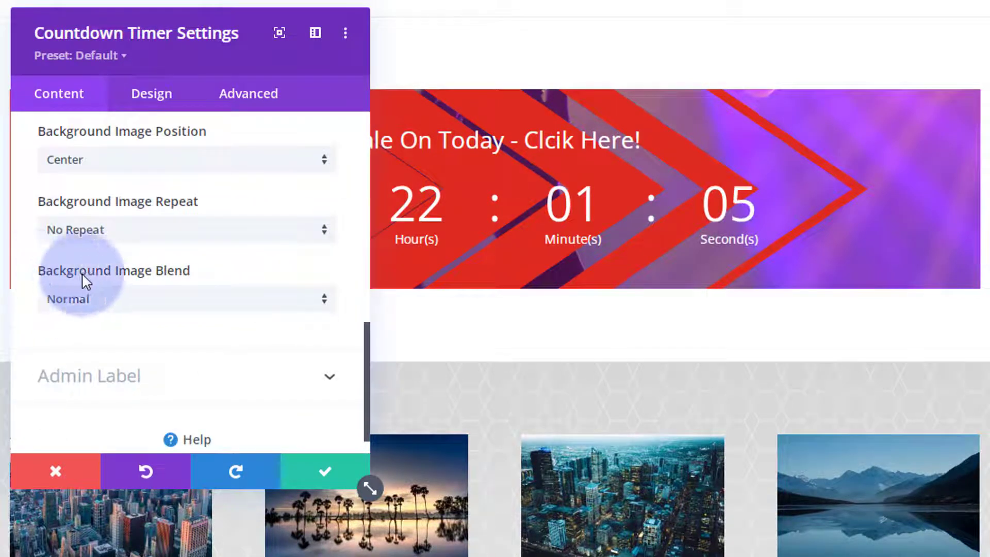
pyautogui.click(165, 299)
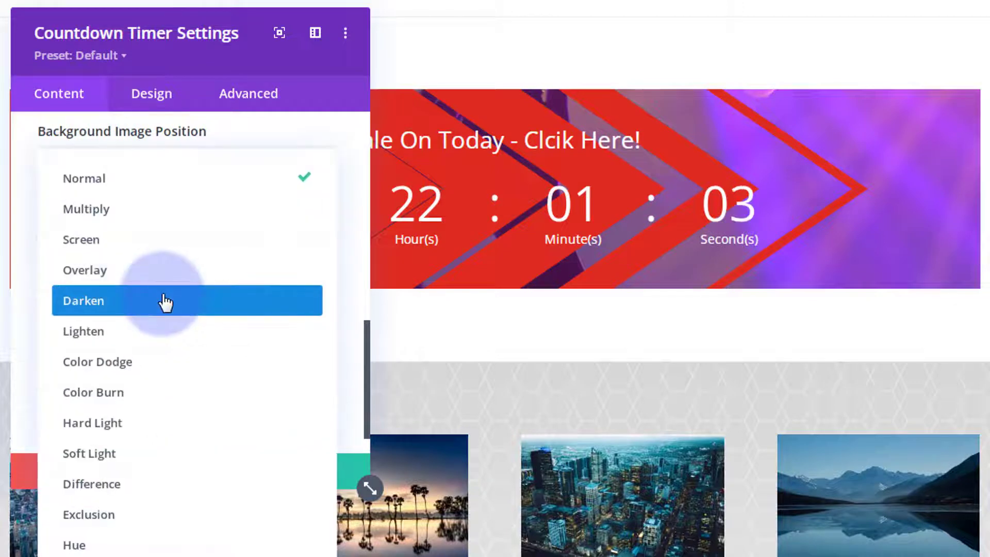
pyautogui.click(109, 209)
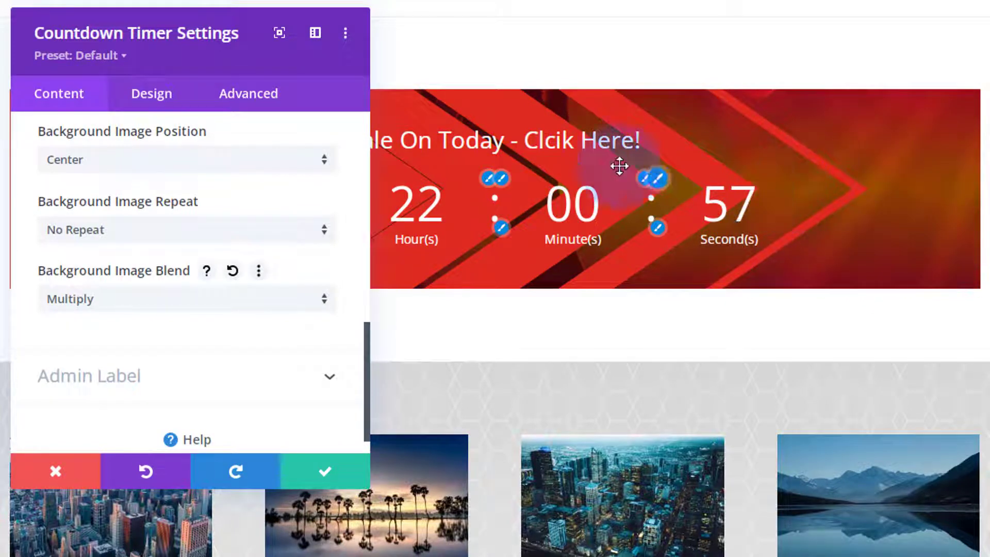
# Step: Try the Exclusion and Saturation blends on the background image, and return it to Multiply
pyautogui.click(93, 300)
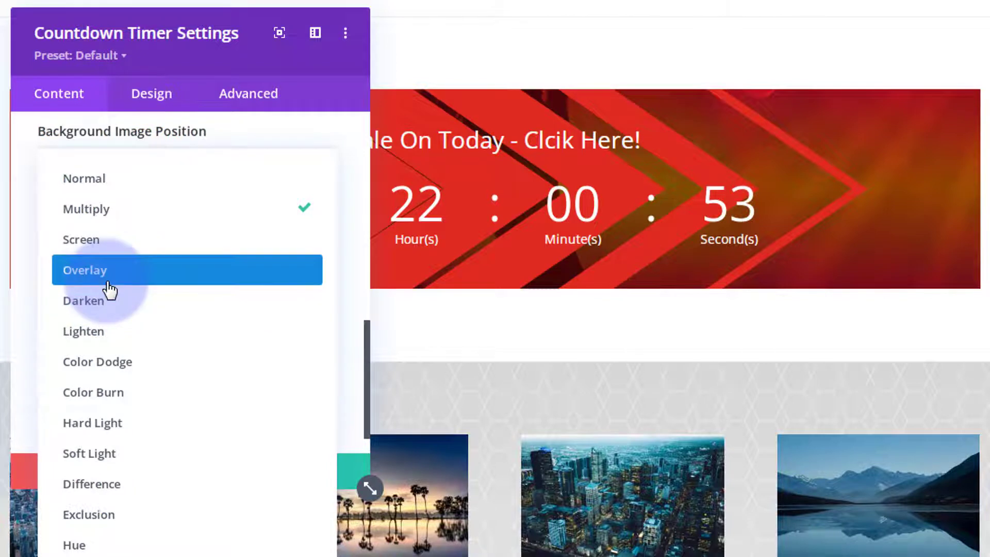
pyautogui.click(124, 514)
pyautogui.click(145, 306)
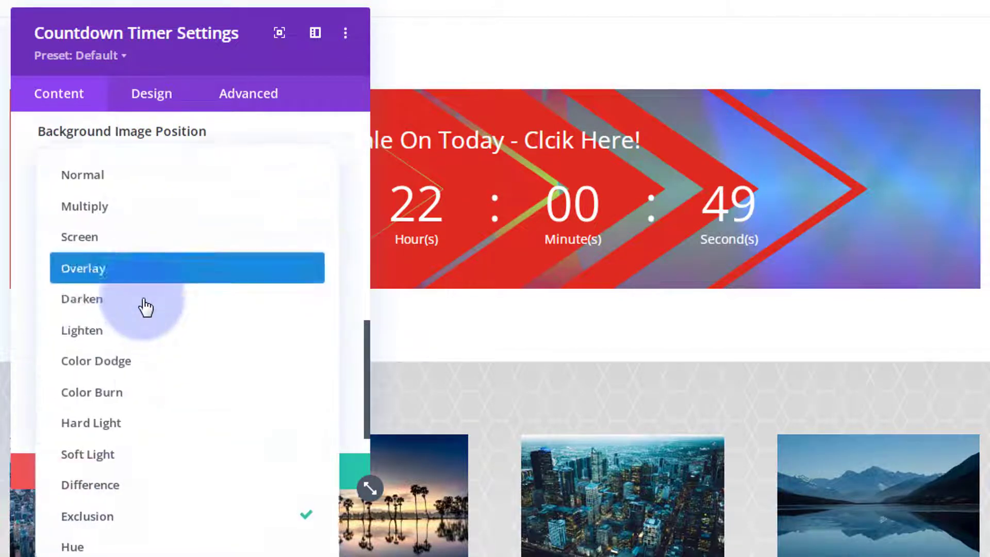
pyautogui.click(126, 549)
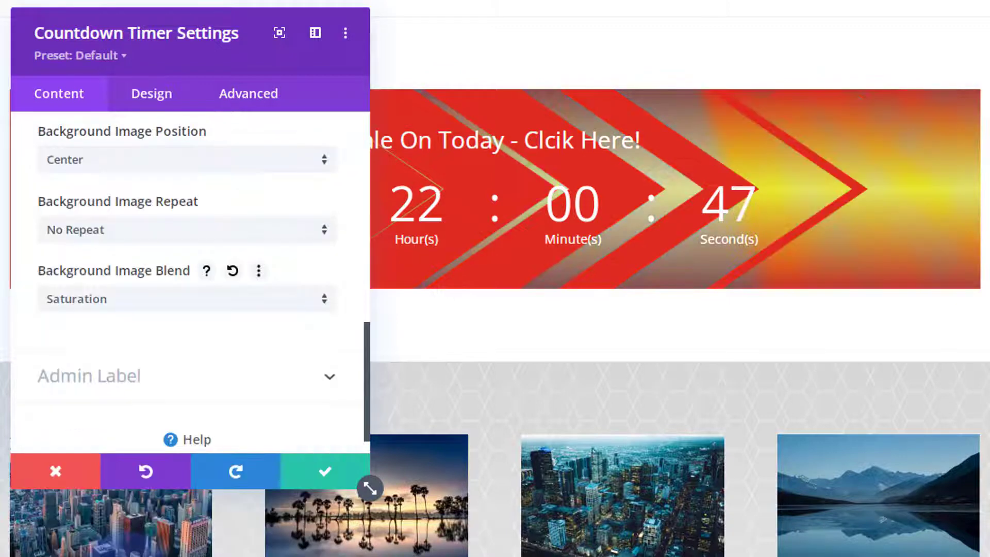
pyautogui.click(151, 307)
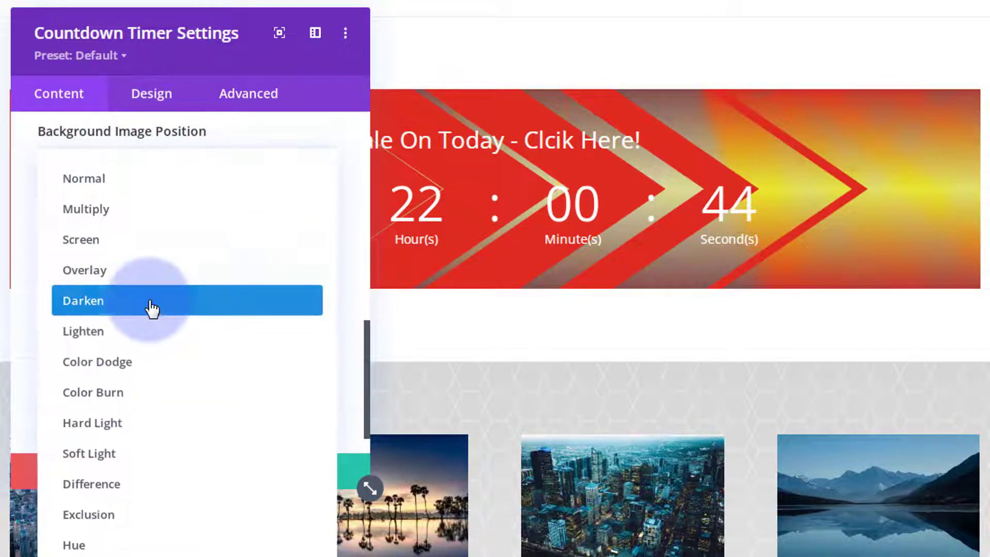
pyautogui.click(132, 217)
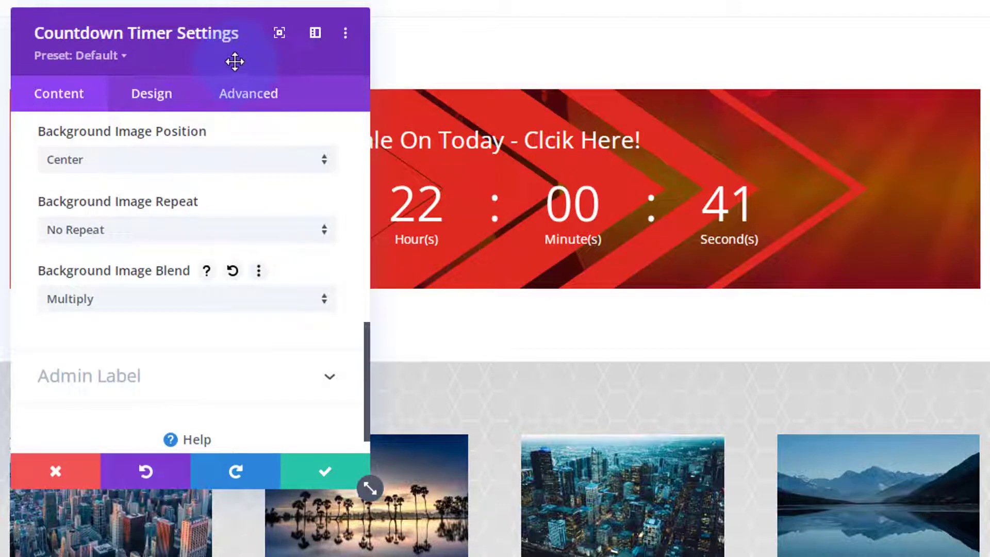
# Step: Lower the opacity of the timer's Chevrons mask colour to 0.61, giving rgba(224,43,32,0.61)
pyautogui.moveTo(234, 62); pyautogui.dragTo(989, 82)
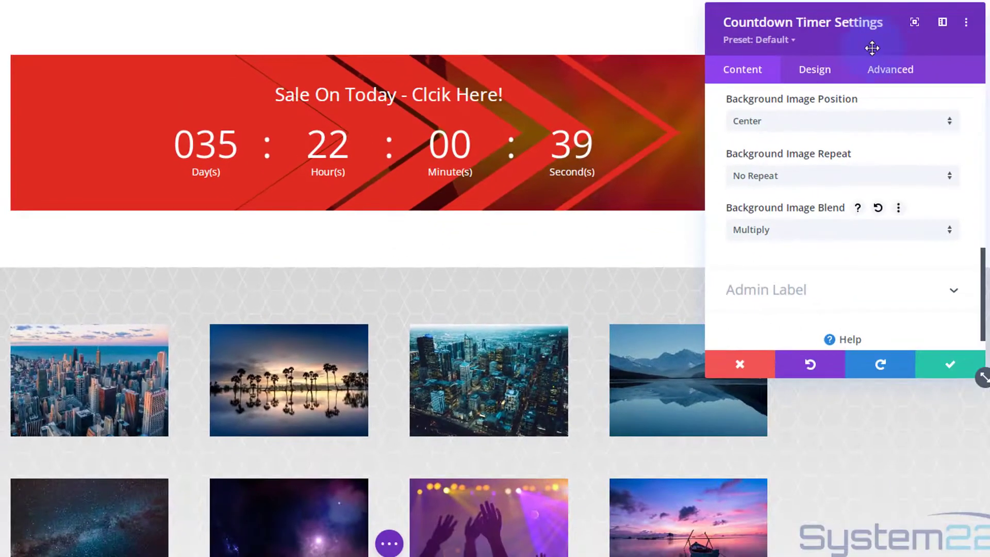
pyautogui.click(118, 143)
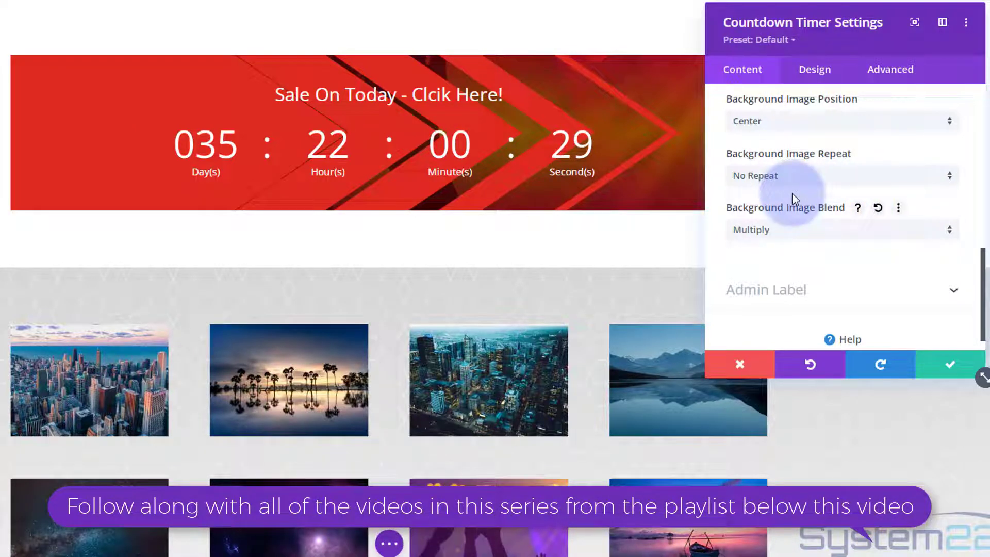
pyautogui.scroll(4, 792, 198)
pyautogui.scroll(4, 791, 199)
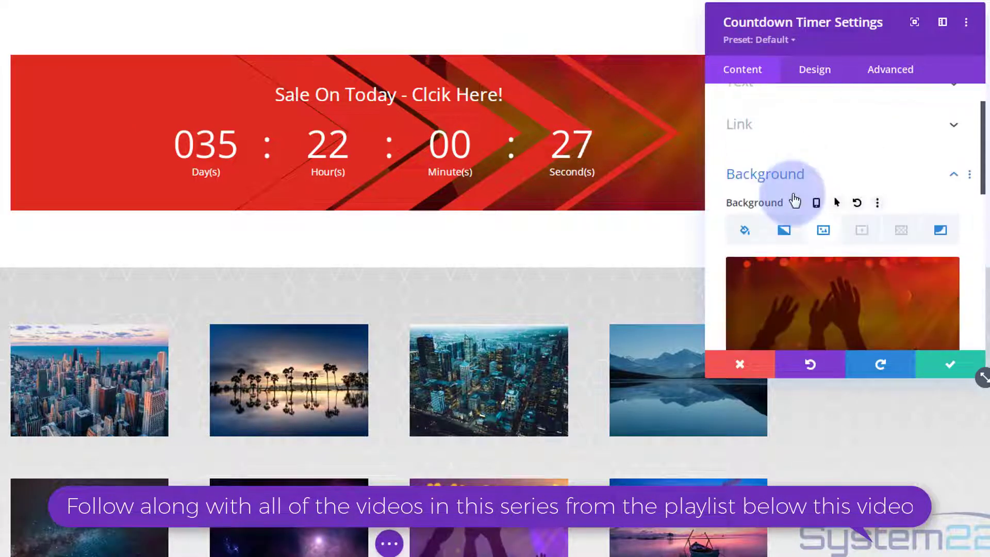
pyautogui.scroll(-3, 792, 199)
pyautogui.scroll(1, 792, 199)
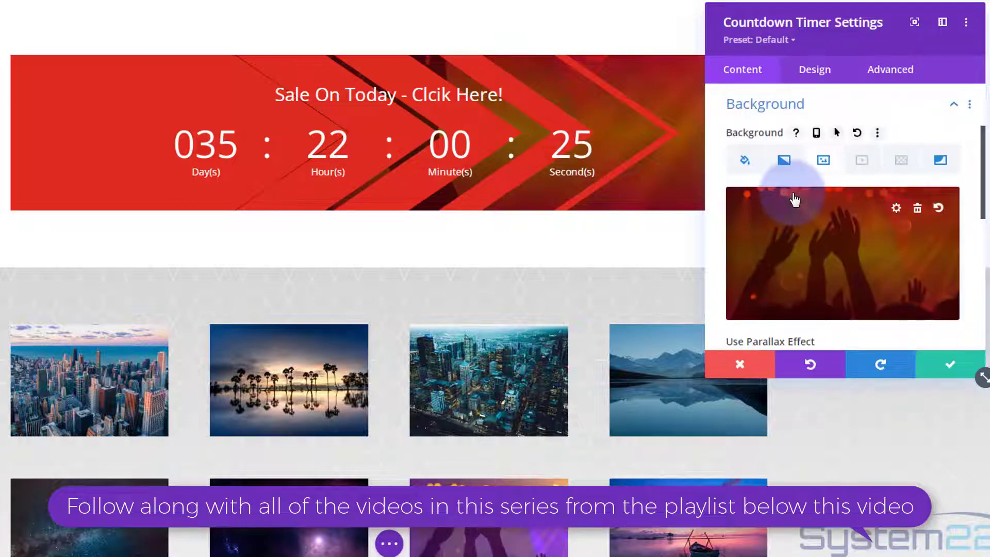
pyautogui.click(941, 163)
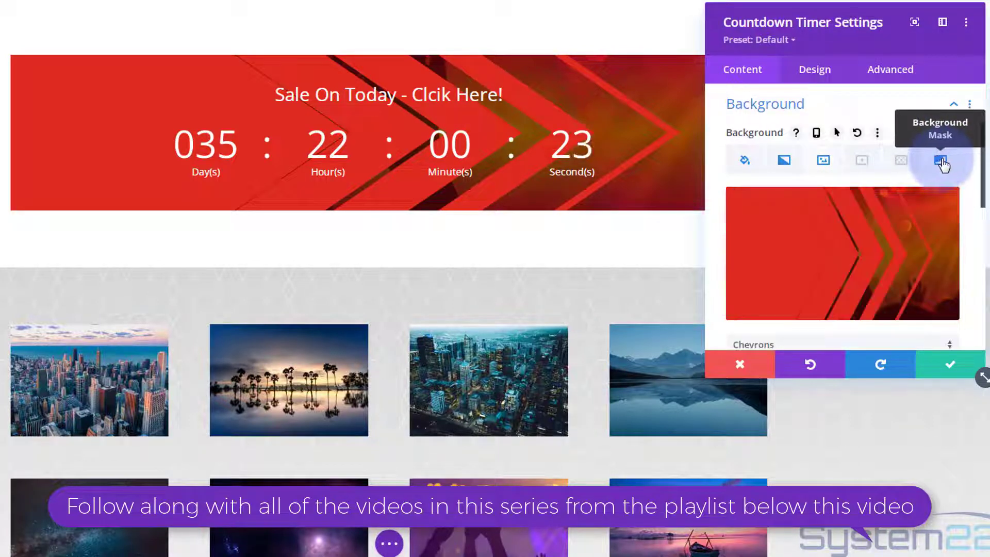
pyautogui.scroll(-3, 772, 261)
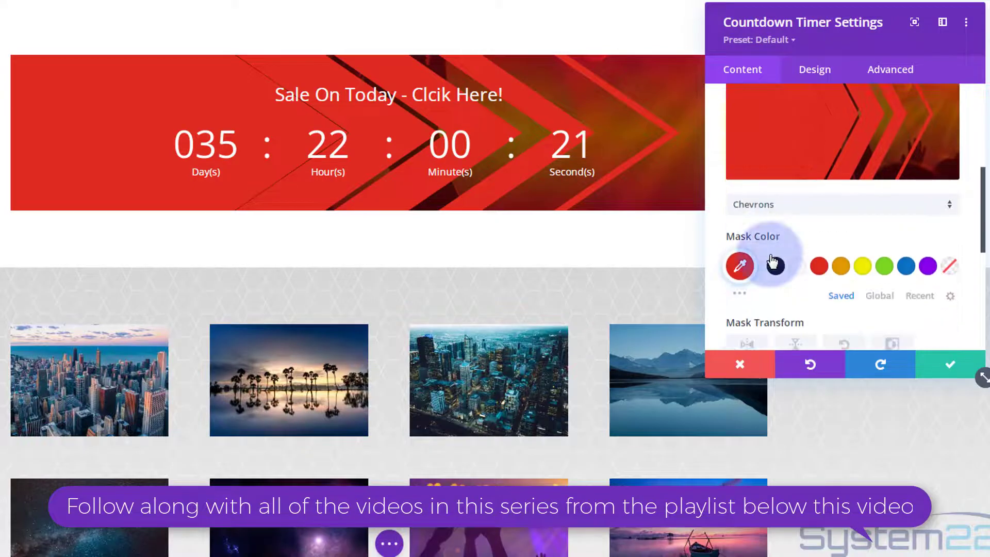
pyautogui.click(739, 266)
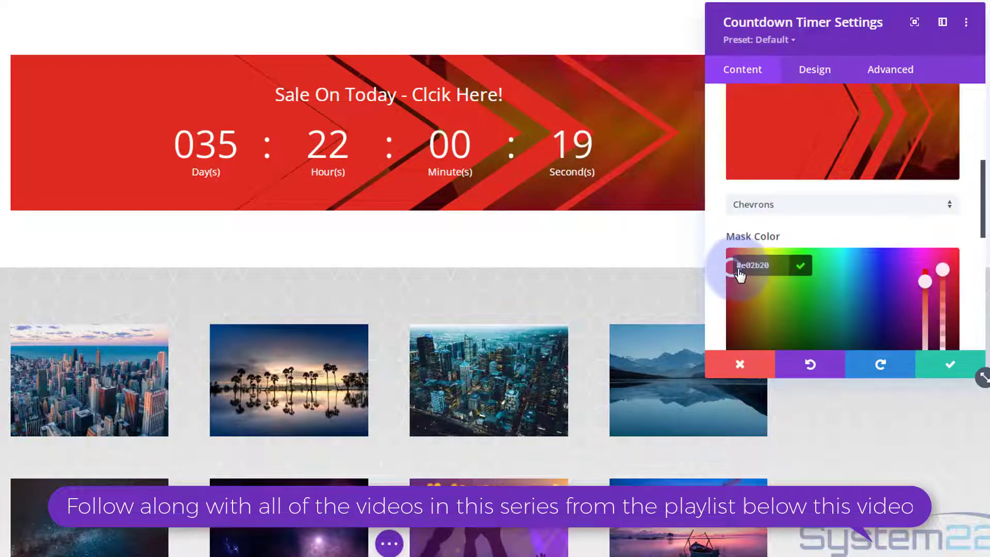
pyautogui.scroll(-2, 799, 298)
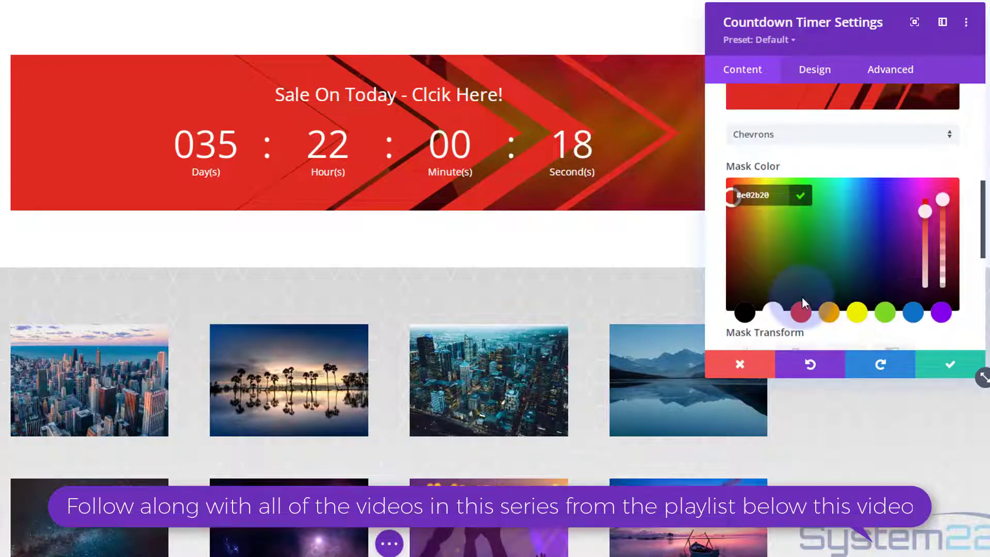
pyautogui.click(944, 215)
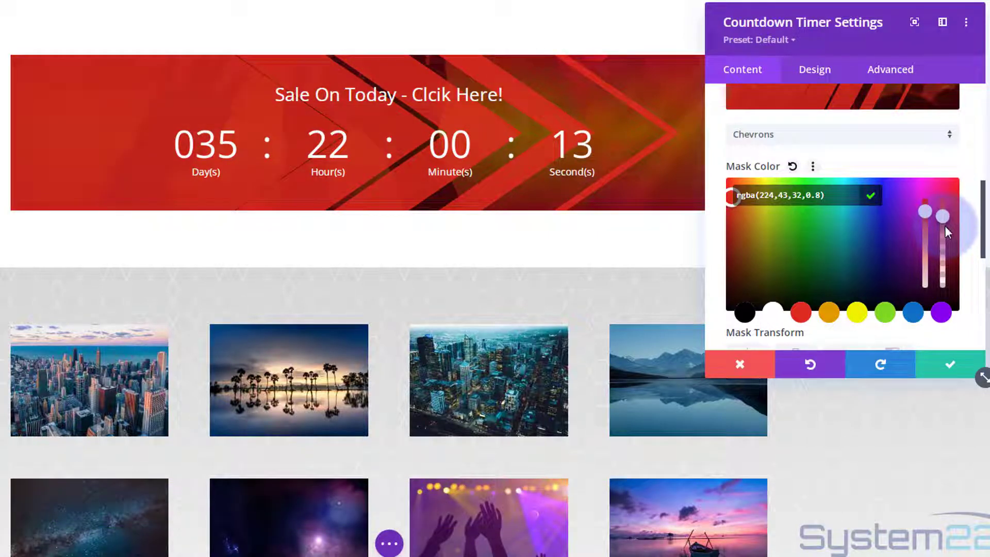
pyautogui.moveTo(944, 226); pyautogui.dragTo(946, 243)
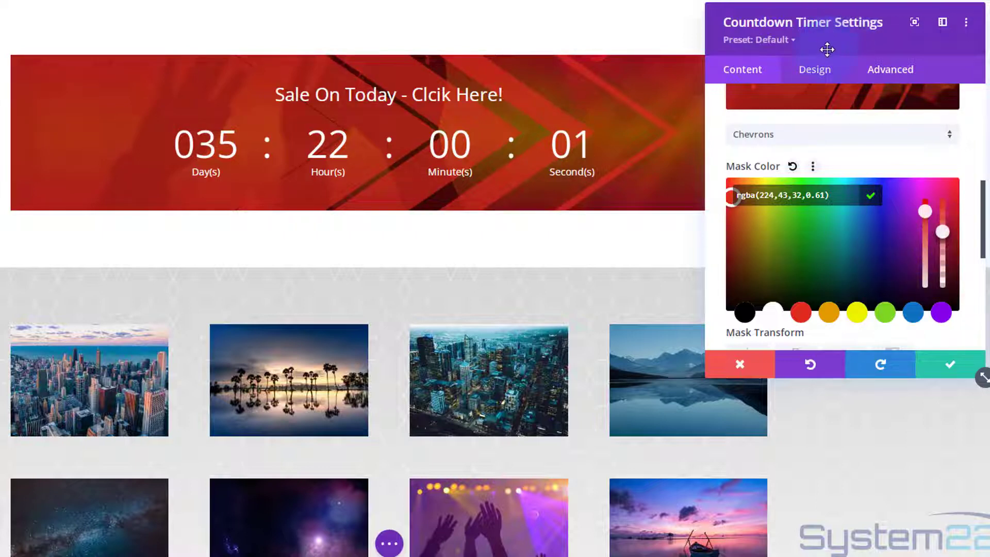
# Step: Keep the timer title at heading level H4 and set its font weight to Semi Bold
pyautogui.moveTo(823, 48)
pyautogui.mouseDown()
pyautogui.moveTo(441, 284)
pyautogui.moveTo(296, 314)
pyautogui.moveTo(612, 254)
pyautogui.moveTo(832, 31)
pyautogui.mouseUp()
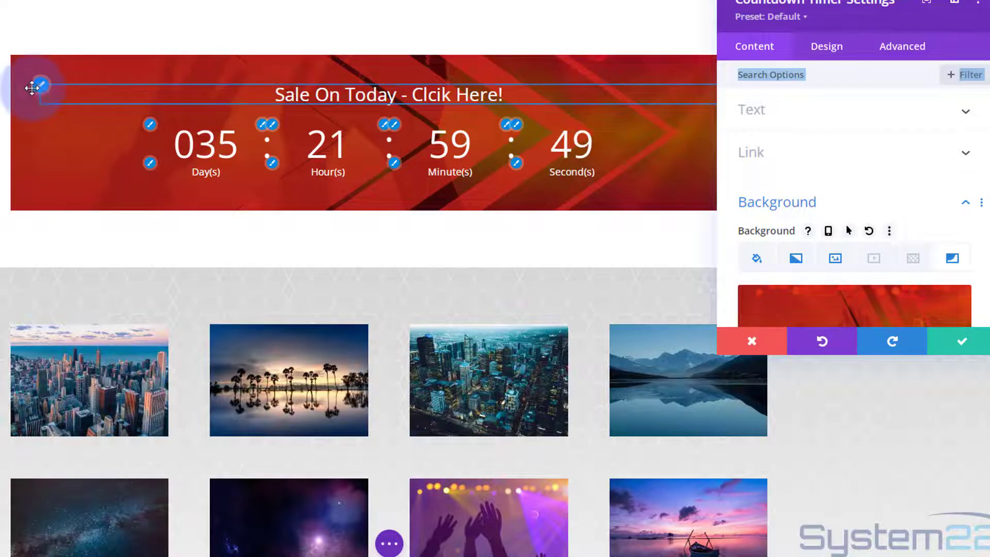
pyautogui.click(824, 51)
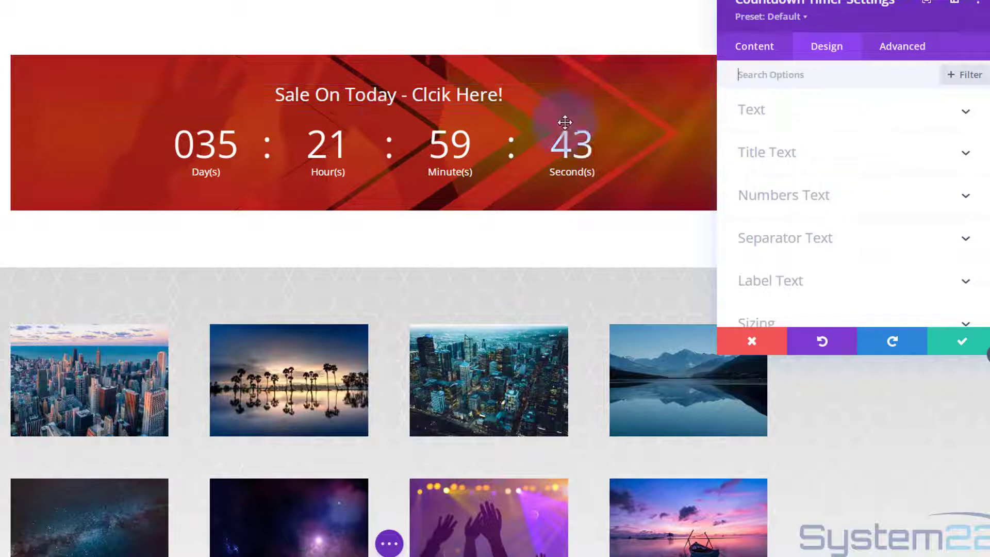
pyautogui.click(270, 95)
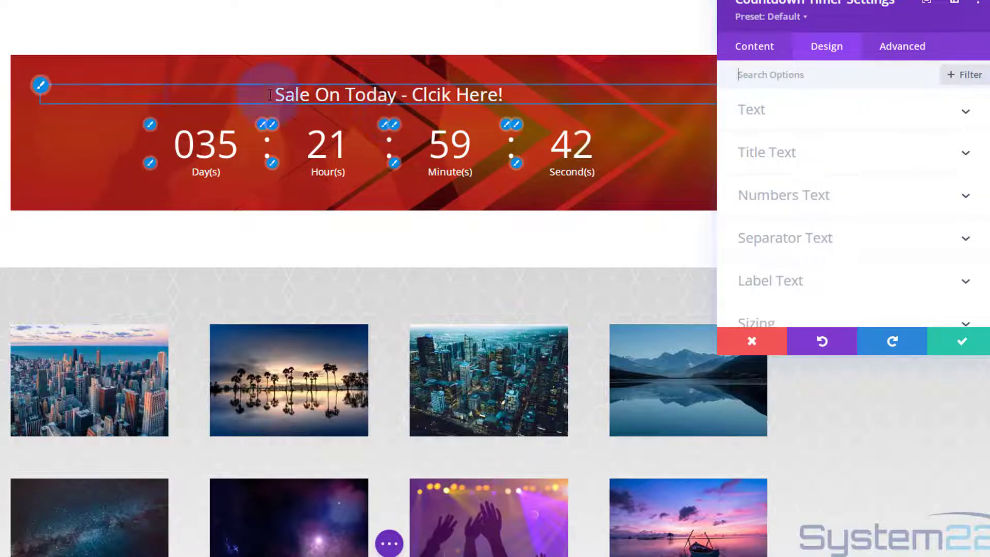
pyautogui.click(41, 89)
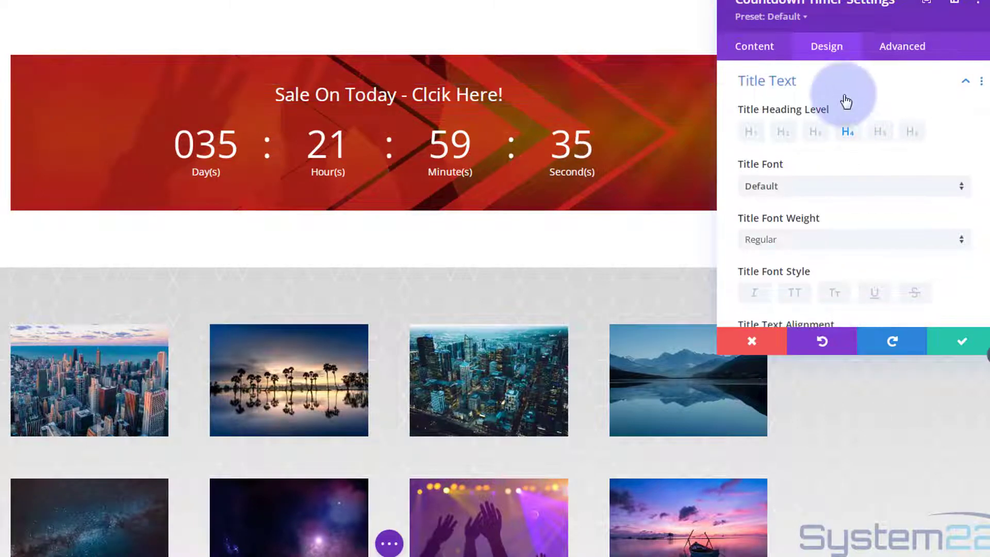
pyautogui.click(839, 134)
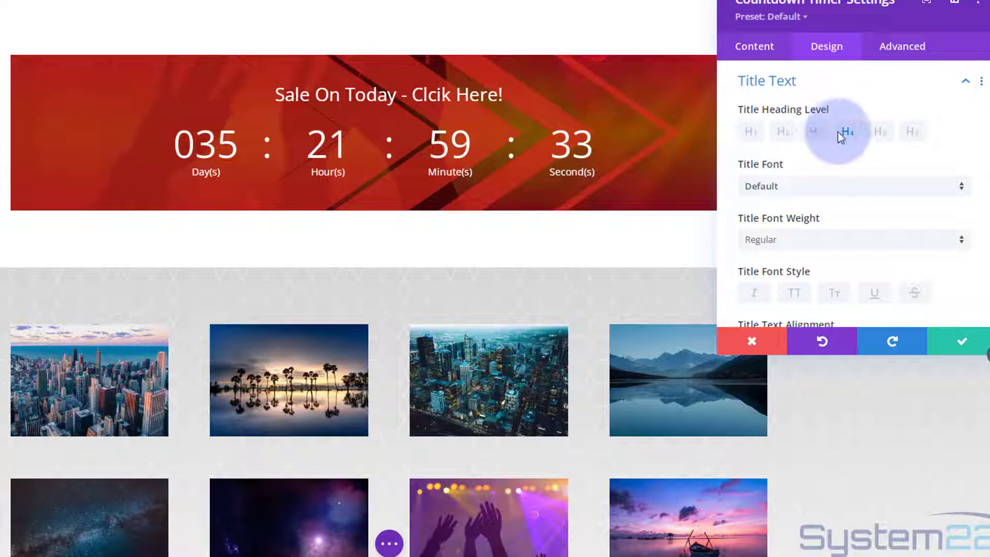
pyautogui.click(807, 245)
pyautogui.click(782, 307)
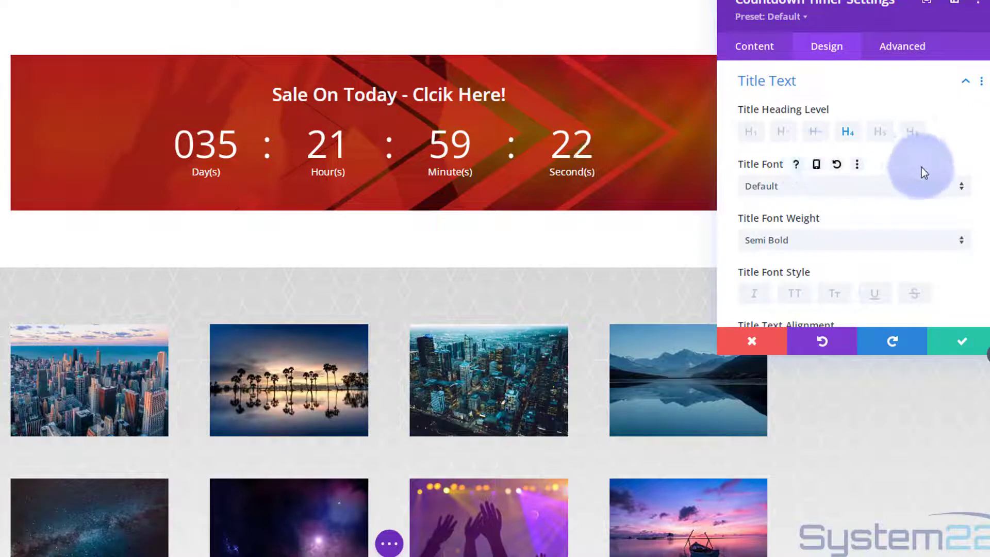
# Step: Check the available title fonts, keep Default, and set the title's font style to uppercase
pyautogui.click(818, 192)
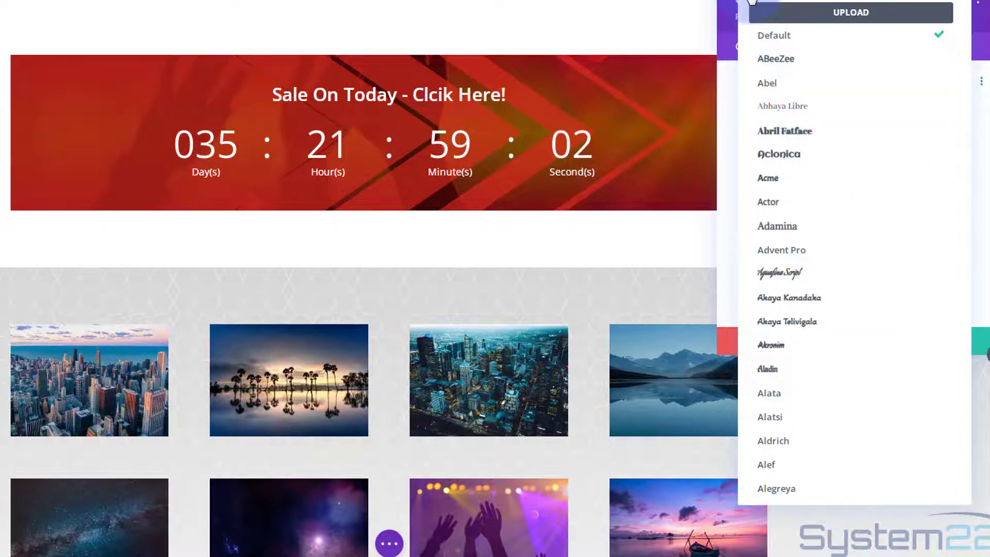
pyautogui.click(762, 34)
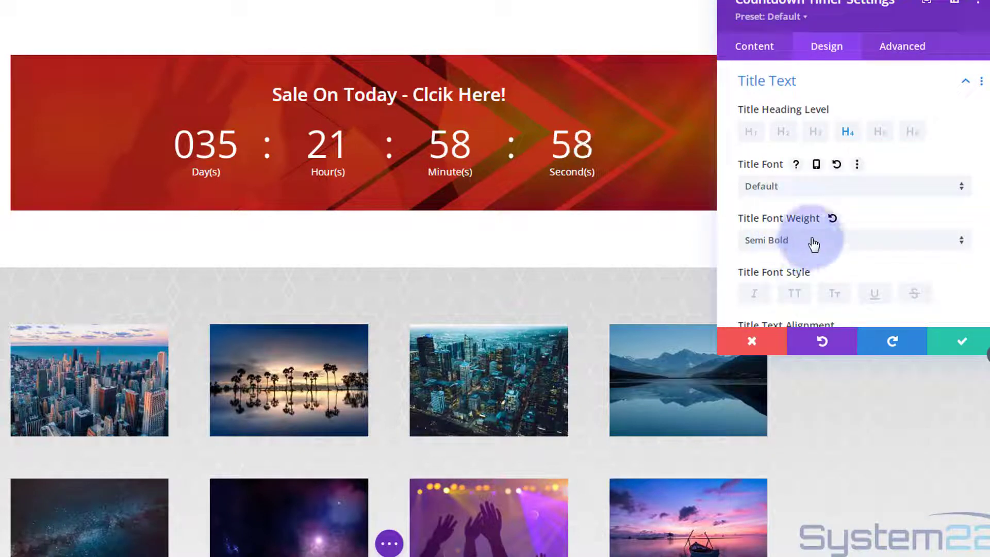
pyautogui.click(803, 298)
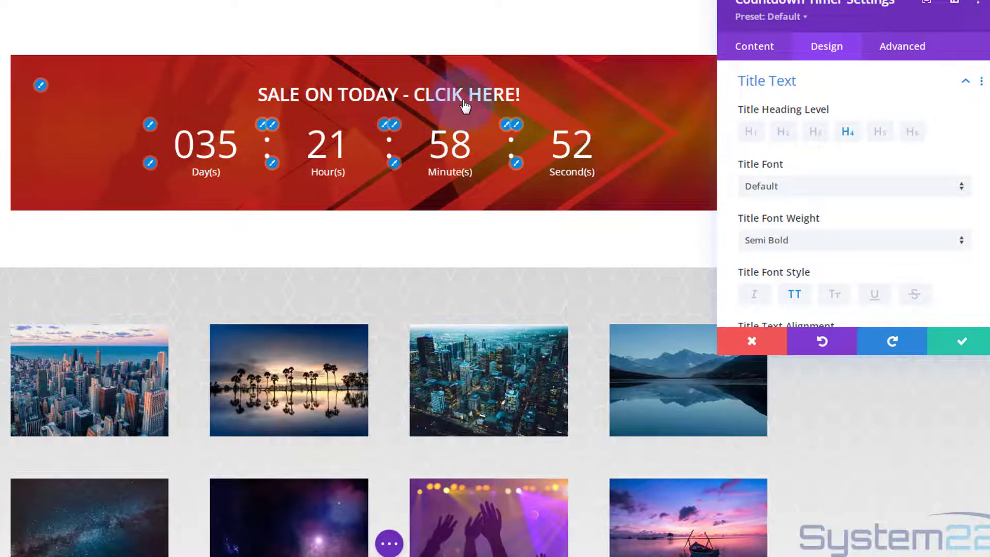
# Step: Correct the misspelled word in the timer's title so it reads "Sale On Today - Click Here!"
pyautogui.click(754, 49)
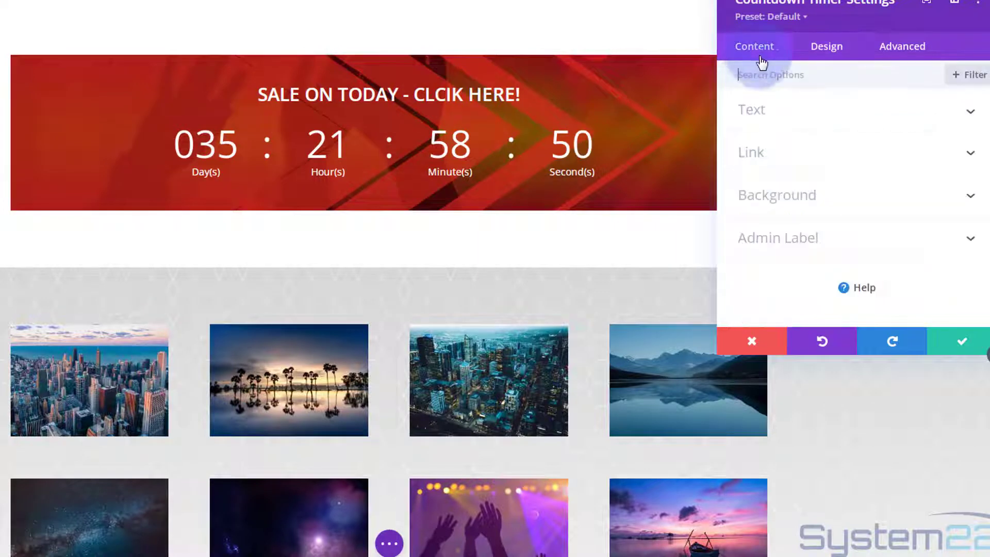
pyautogui.click(784, 109)
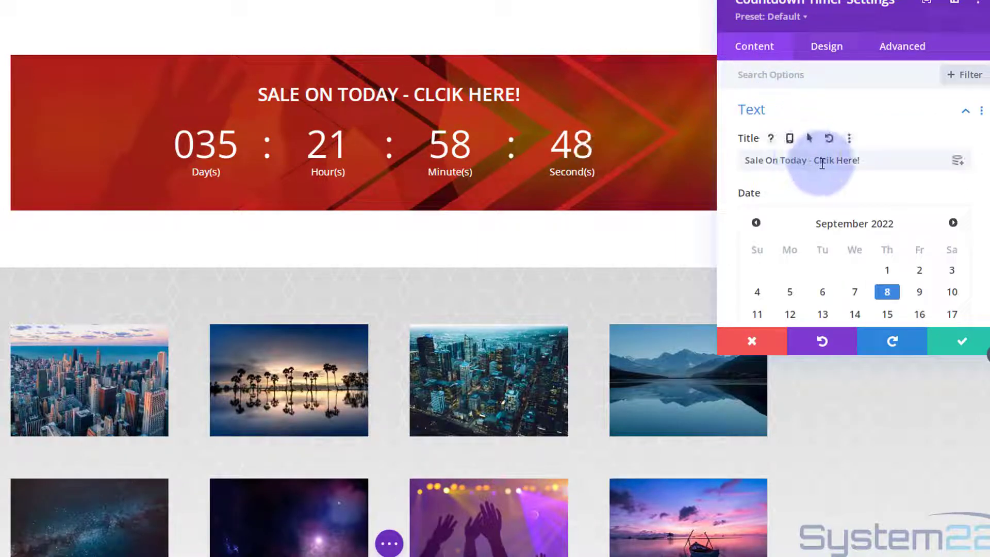
pyautogui.click(863, 160)
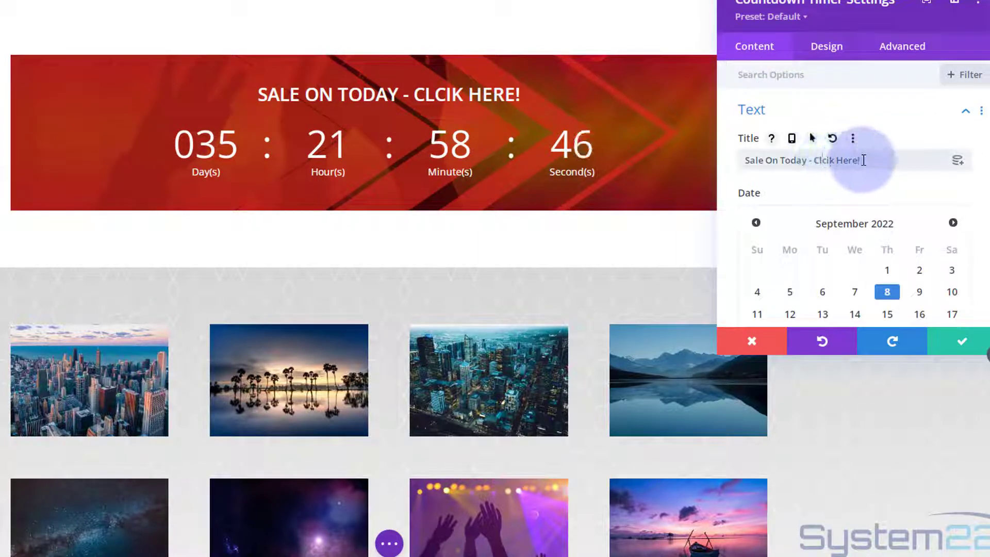
pyautogui.press('Delete')
pyautogui.press('Delete')
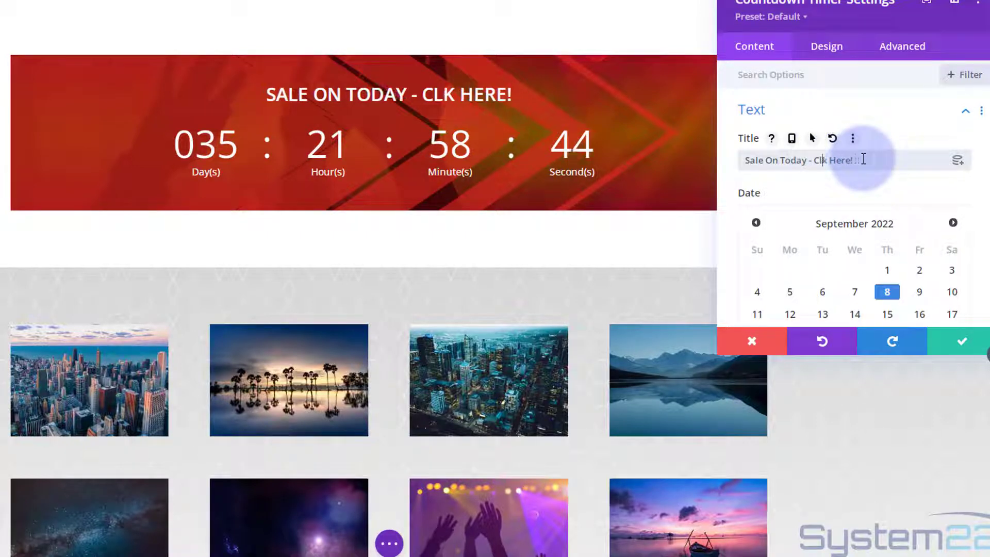
pyautogui.write('ic')
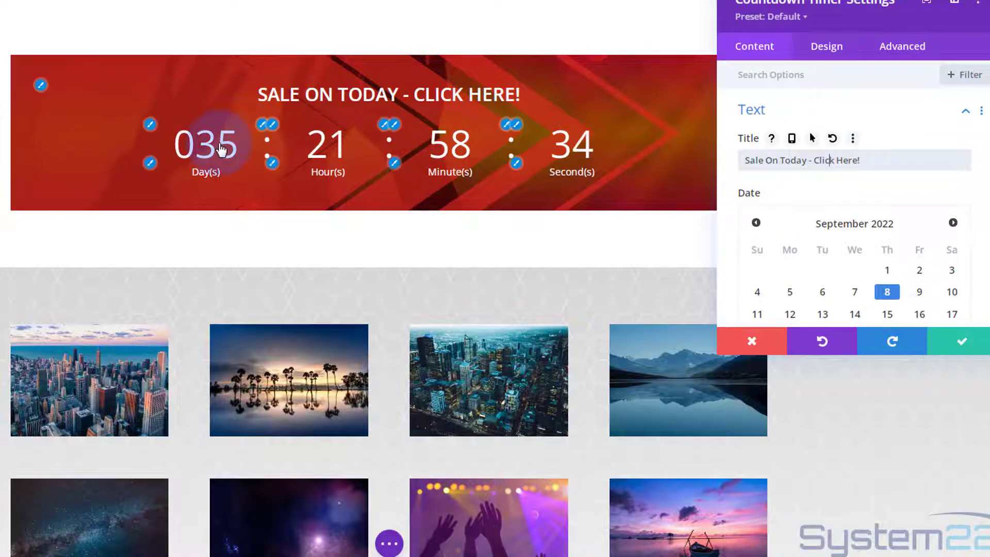
# Step: Set the countdown numbers' font weight to Semi Bold and apply the second text shadow preset after none
pyautogui.click(150, 125)
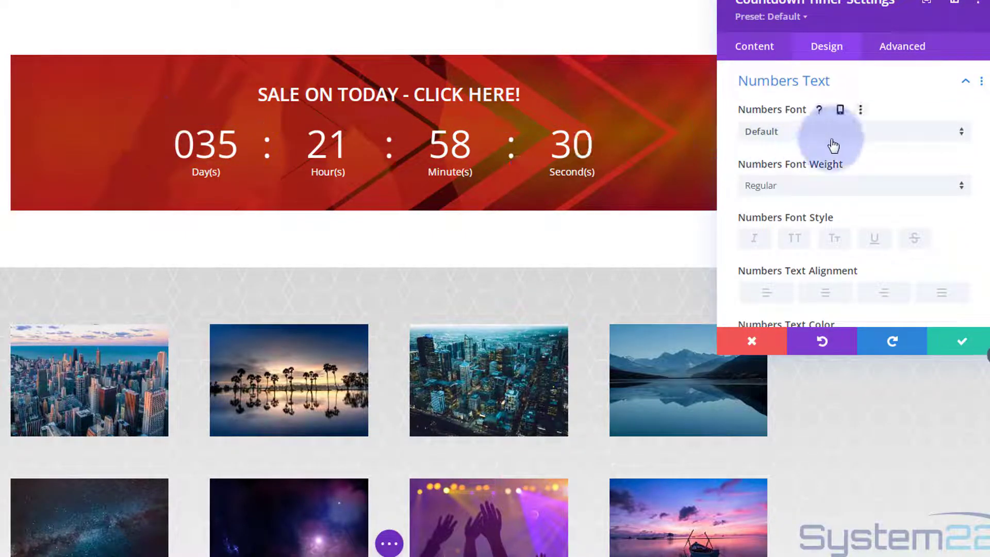
pyautogui.click(801, 190)
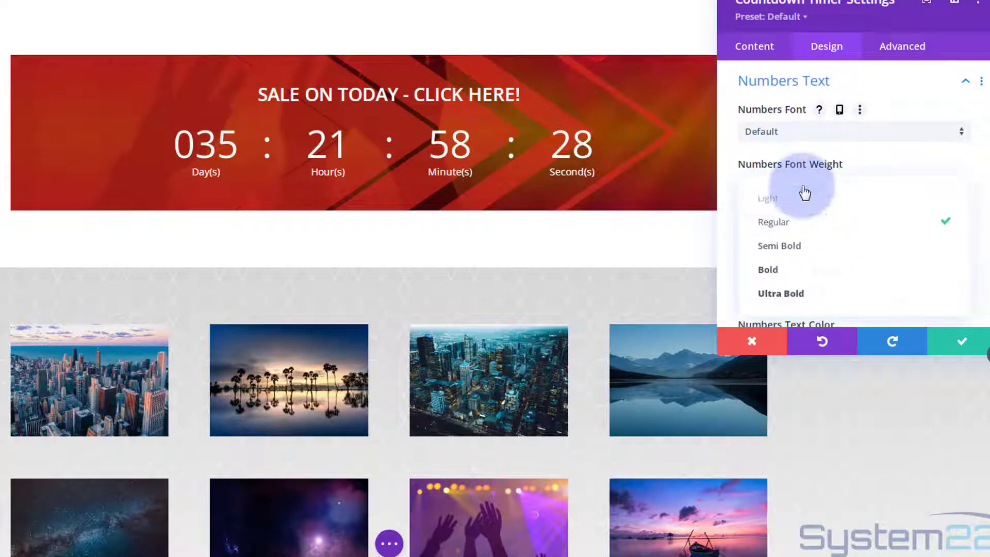
pyautogui.click(797, 248)
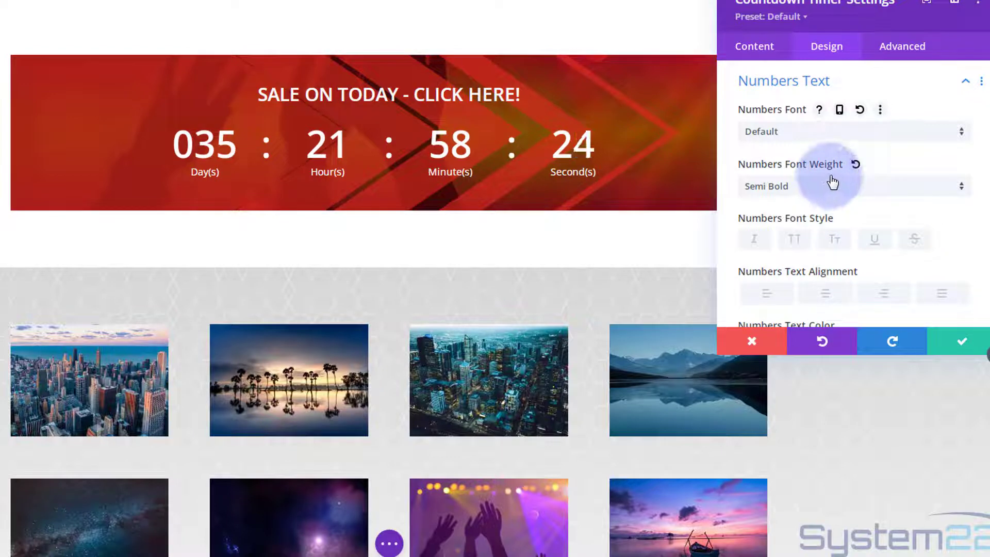
pyautogui.scroll(-4, 831, 178)
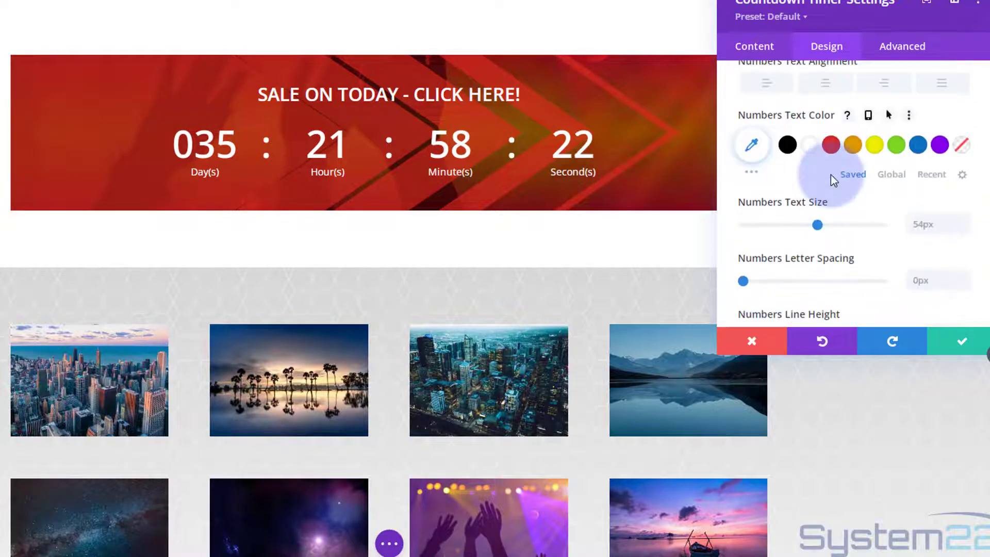
pyautogui.scroll(-4, 830, 174)
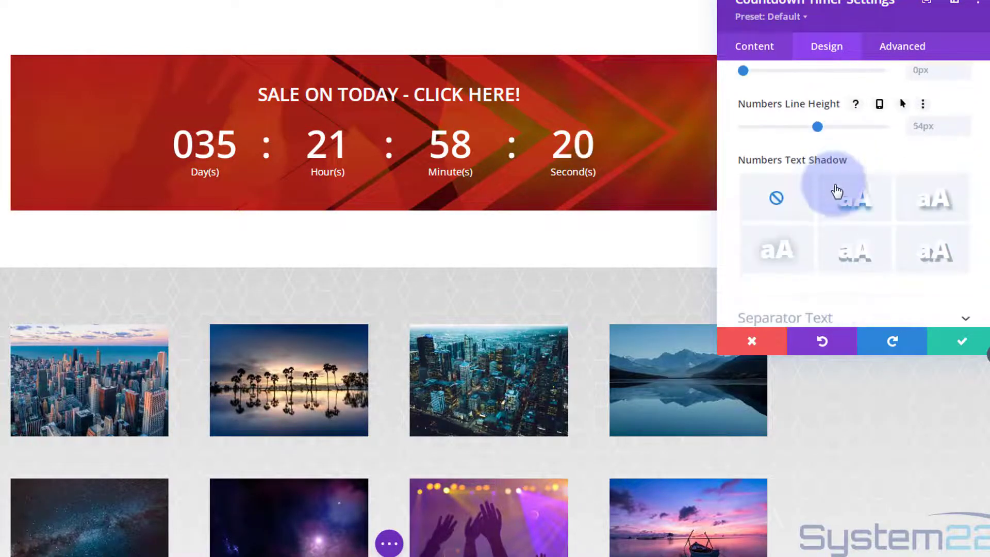
pyautogui.click(926, 206)
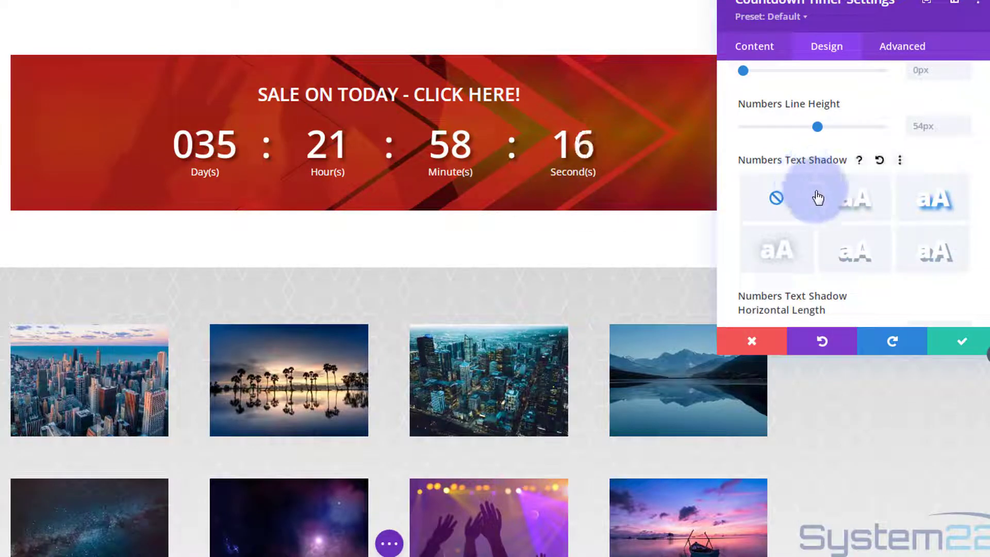
# Step: Apply the text shadow preset with a 0.08em horizontal length to the timer's title
pyautogui.click(43, 89)
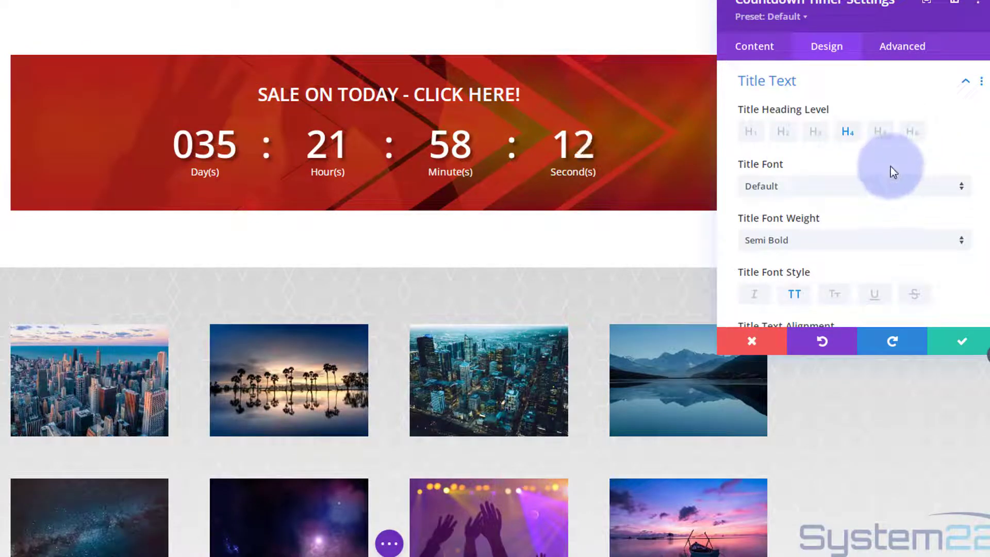
pyautogui.scroll(-7, 889, 165)
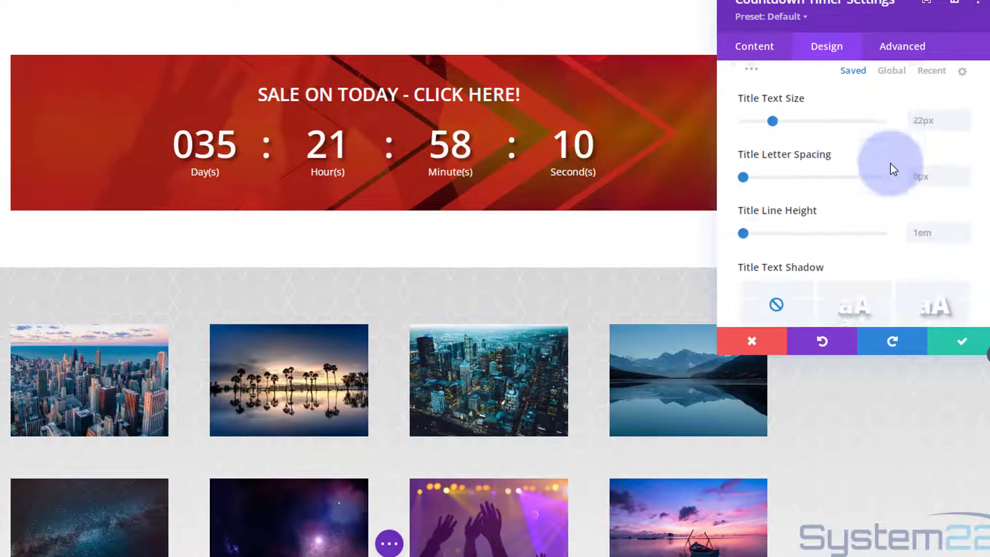
pyautogui.scroll(-3, 892, 170)
pyautogui.click(928, 190)
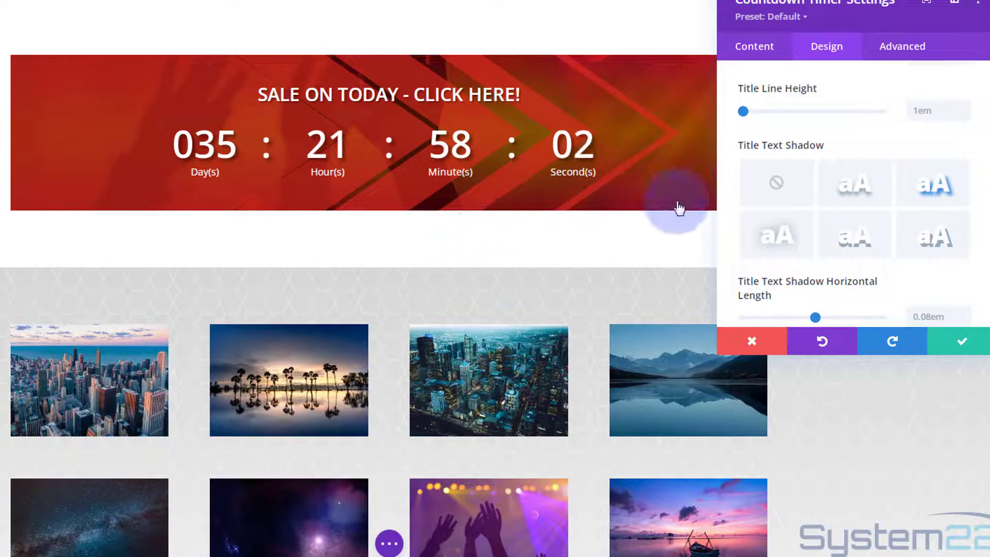
# Step: Give the countdown timer module the box shadow preset with a 6px horizontal offset
pyautogui.scroll(-10, 851, 135)
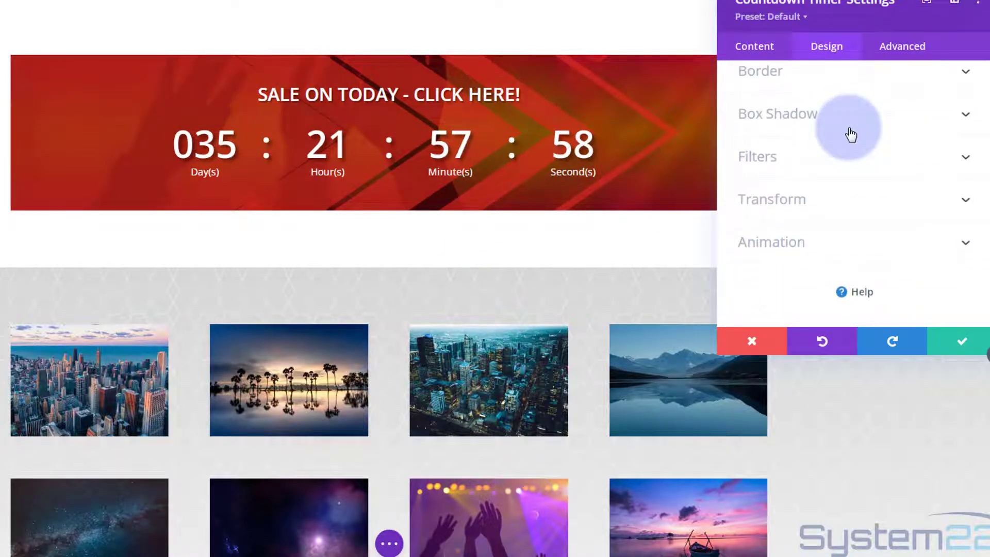
pyautogui.click(848, 117)
pyautogui.click(890, 155)
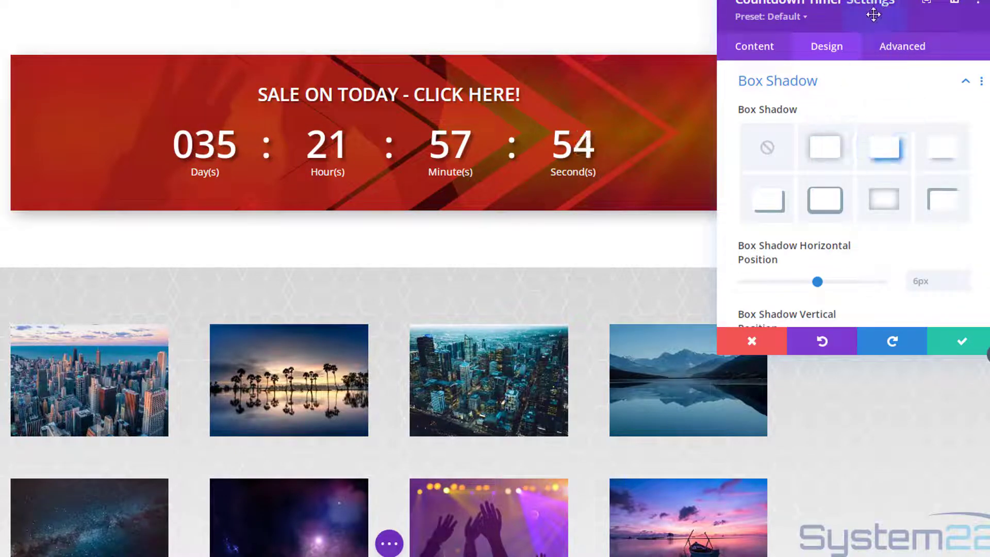
# Step: Add a Date & Time display condition to the countdown timer module
pyautogui.moveTo(873, 15); pyautogui.dragTo(416, 290)
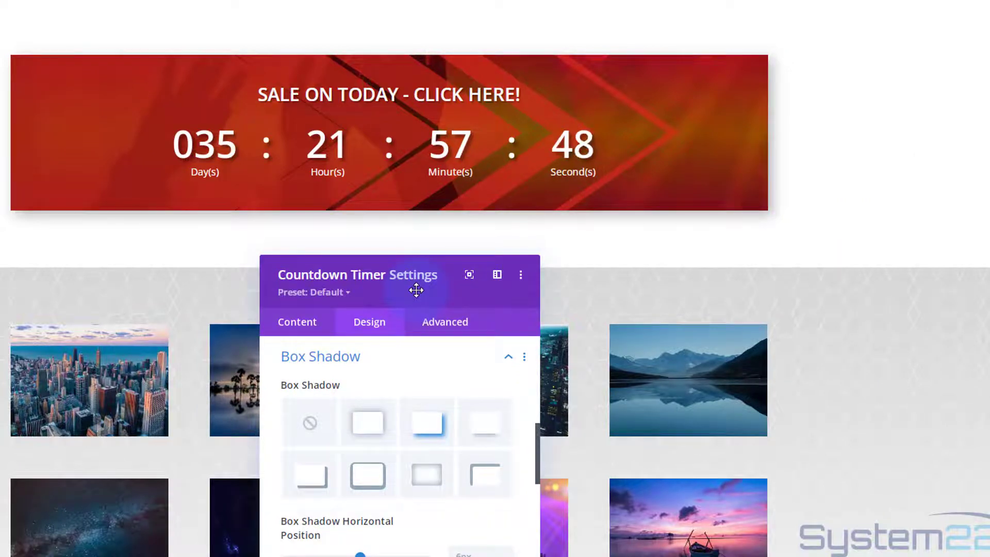
pyautogui.moveTo(416, 291); pyautogui.dragTo(837, 15)
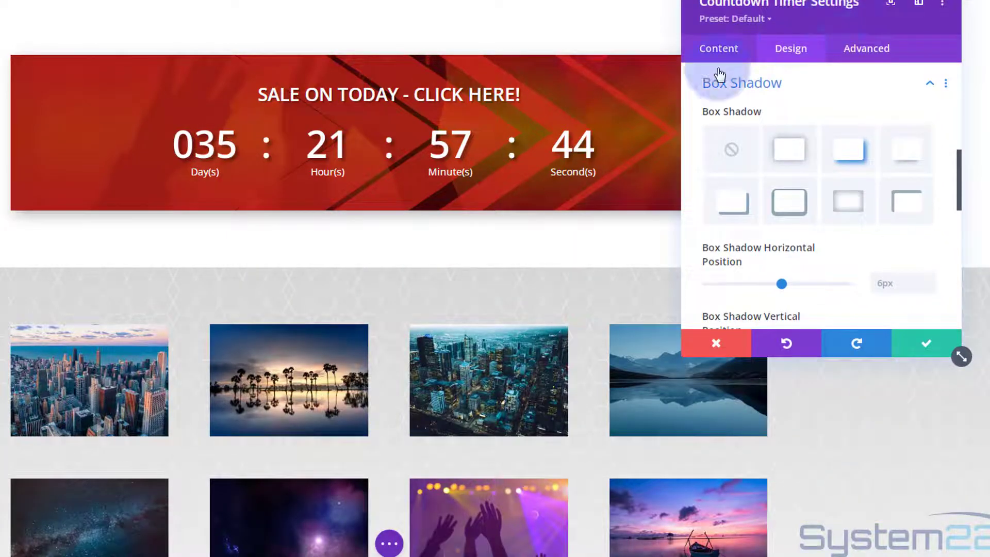
pyautogui.click(864, 49)
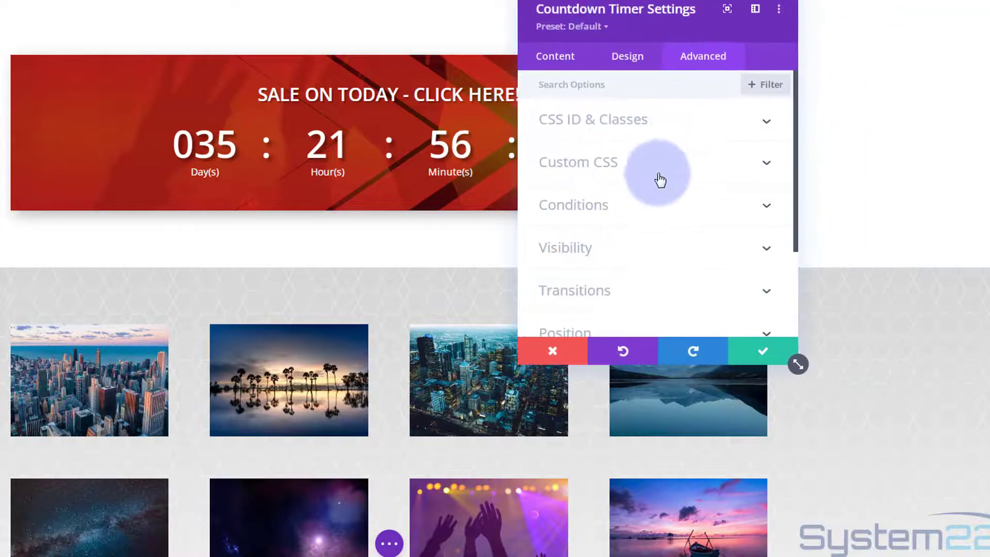
pyautogui.click(643, 208)
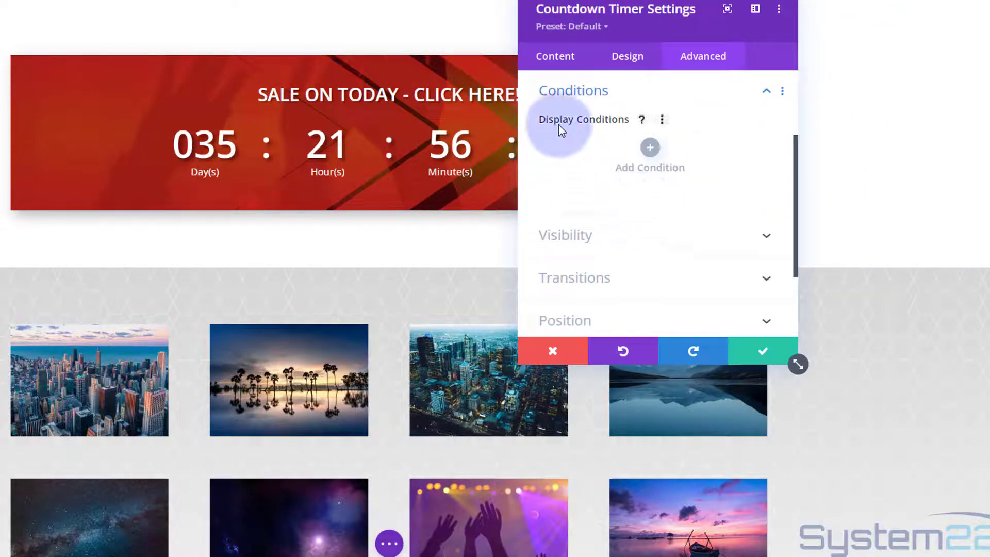
pyautogui.click(649, 148)
pyautogui.click(627, 461)
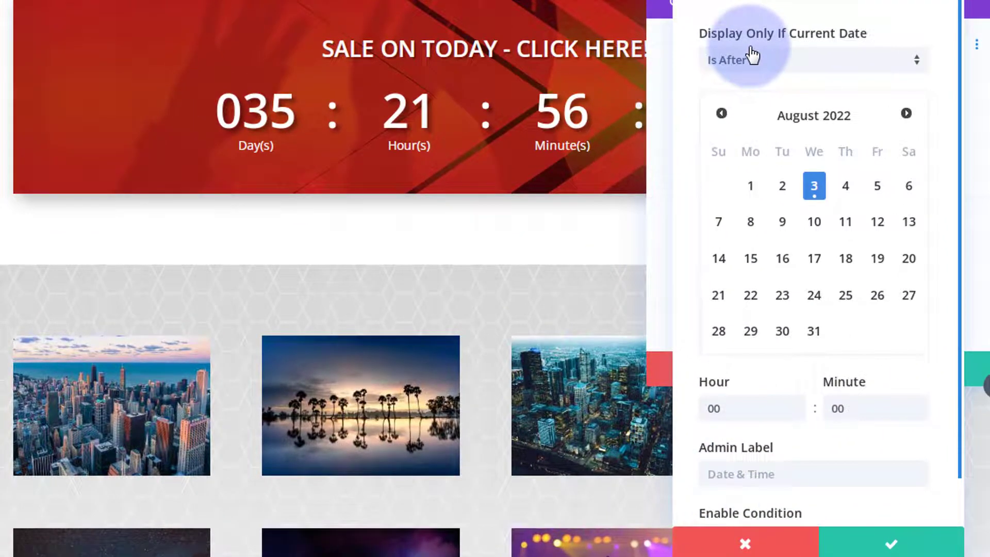
# Step: Set the Date & Time condition to display only if the current date Is Before the selected day, and save the module's settings
pyautogui.click(782, 63)
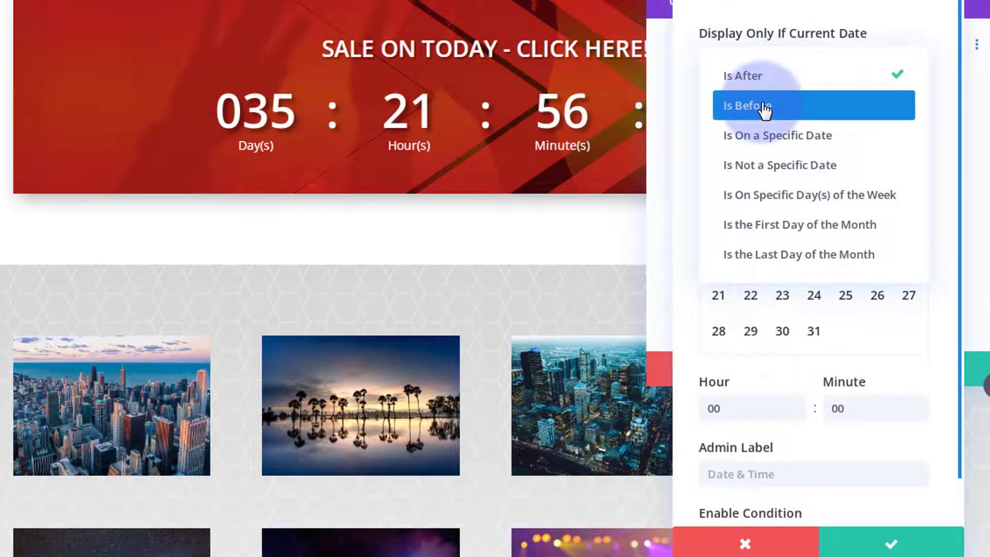
pyautogui.click(764, 106)
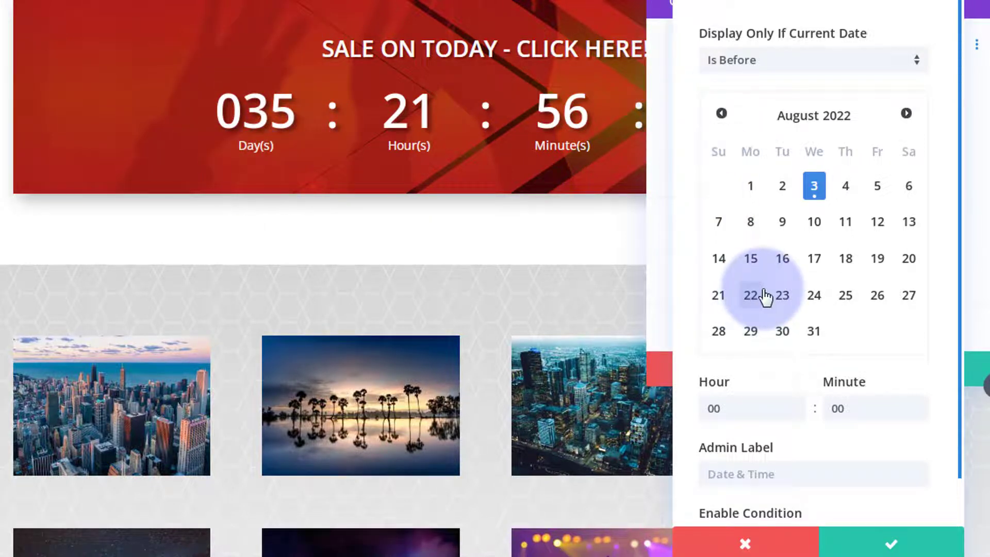
pyautogui.scroll(-1, 800, 390)
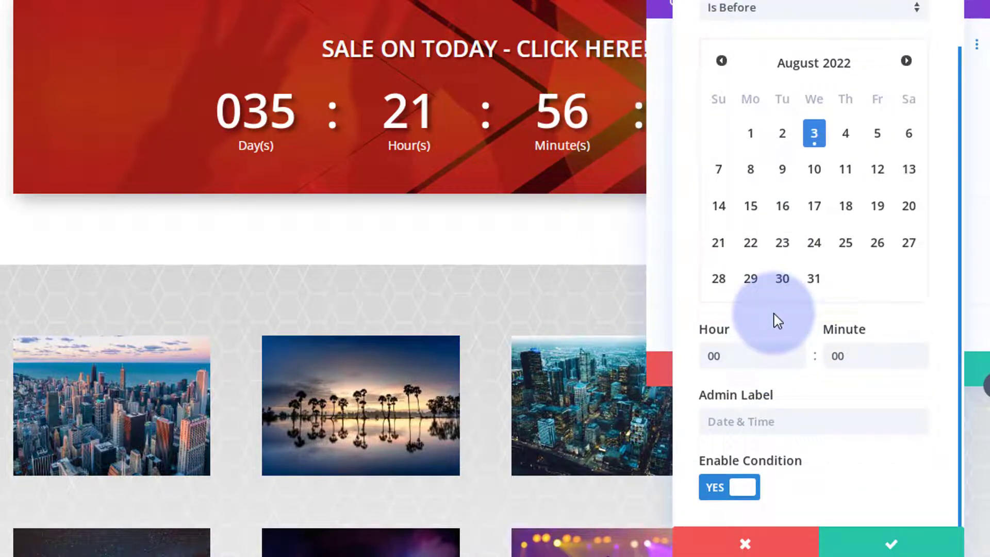
pyautogui.click(732, 487)
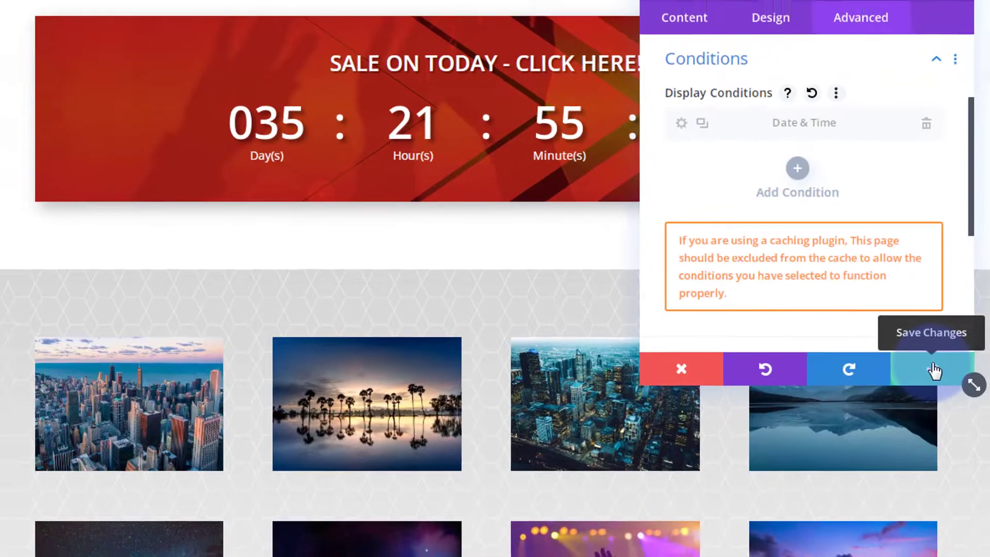
pyautogui.click(932, 369)
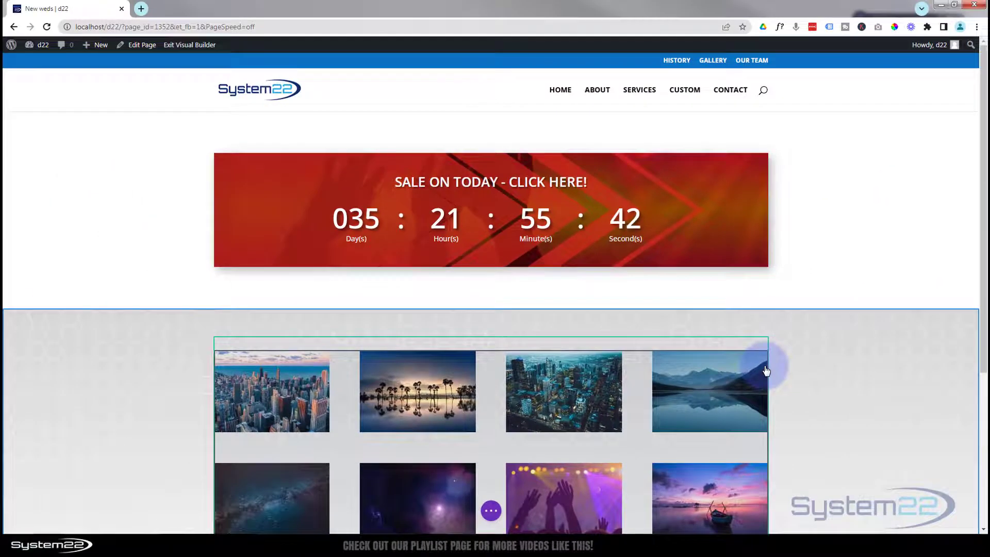
# Step: Save the page as a draft and exit the Visual Builder
pyautogui.click(490, 510)
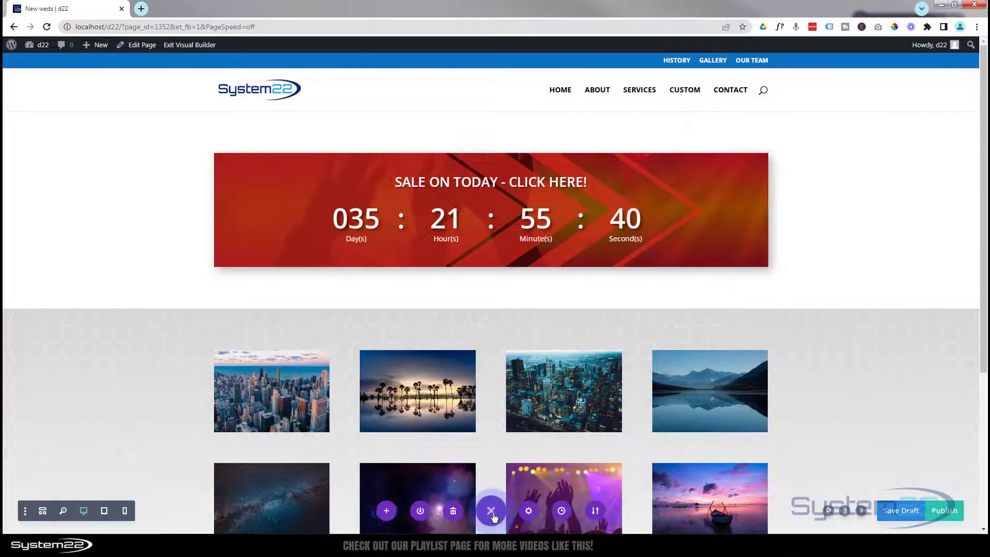
pyautogui.click(901, 510)
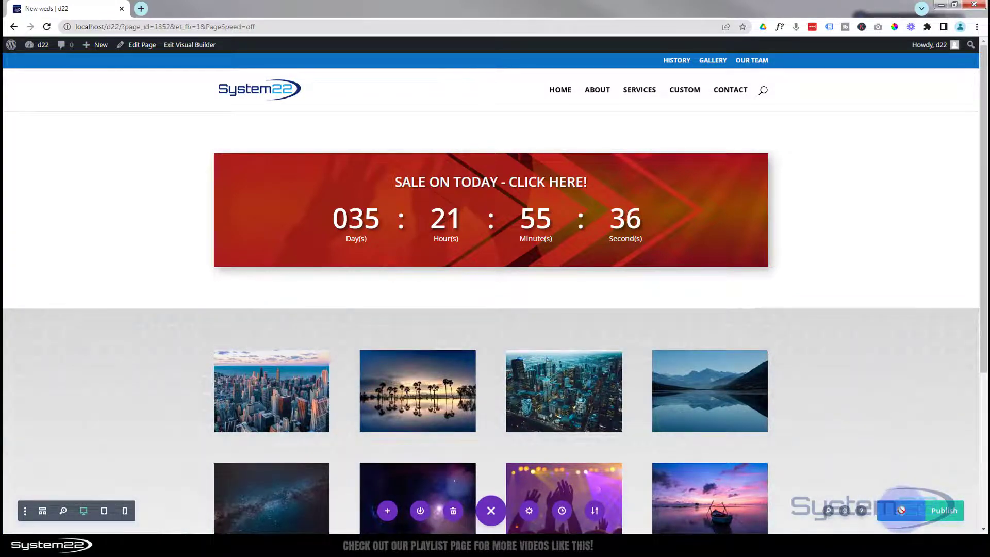
pyautogui.click(204, 45)
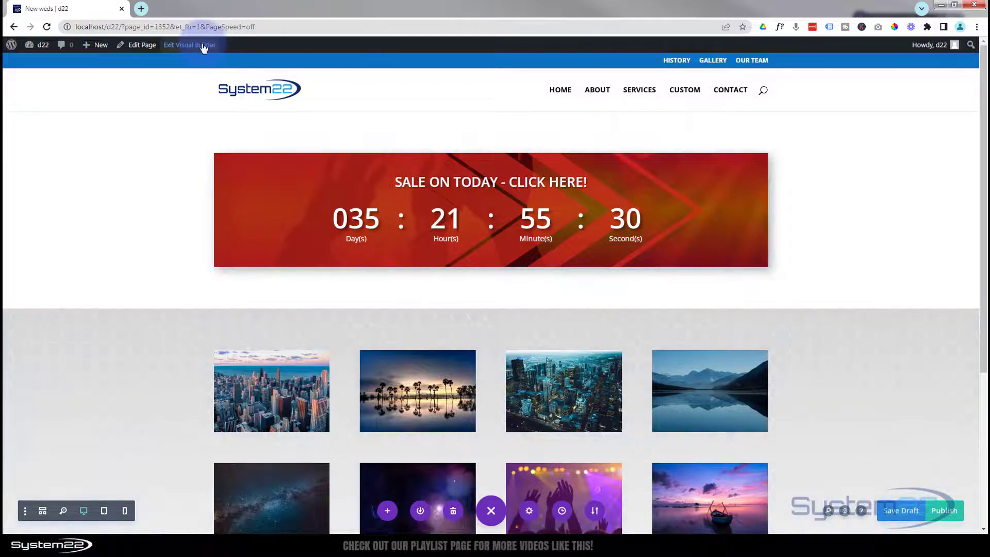